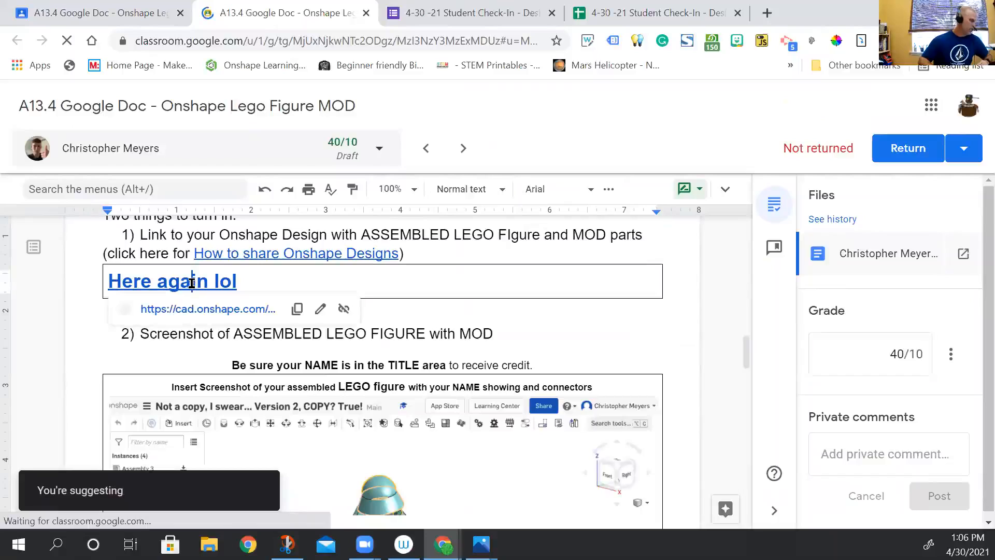
- Open the student's shared Onshape design from the assignment document and view its Assembly 3
click(207, 310)
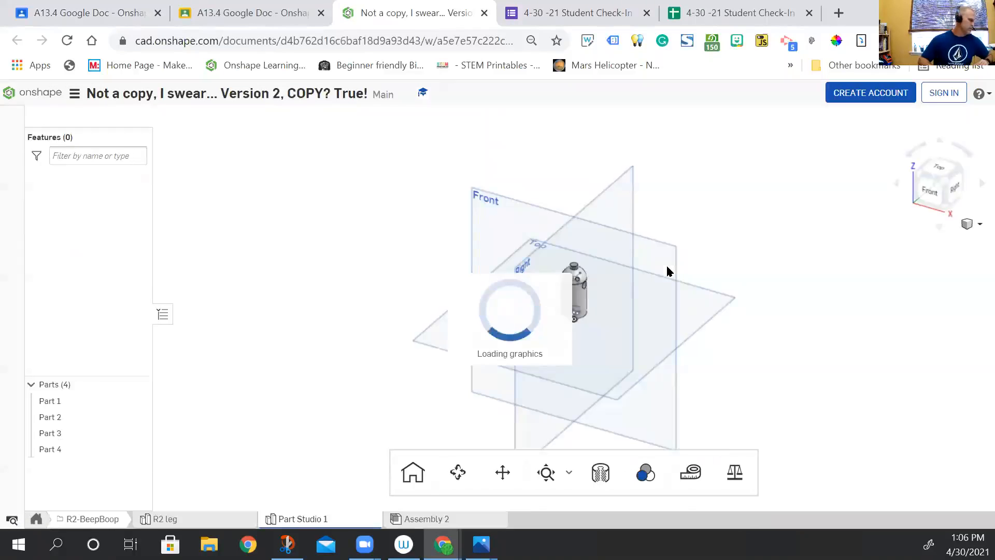
click(38, 521)
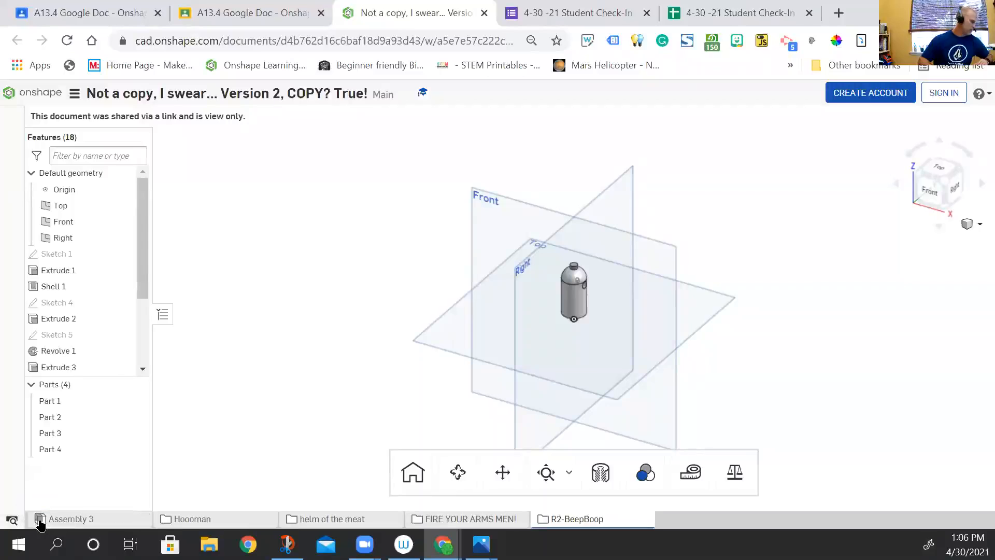
click(92, 520)
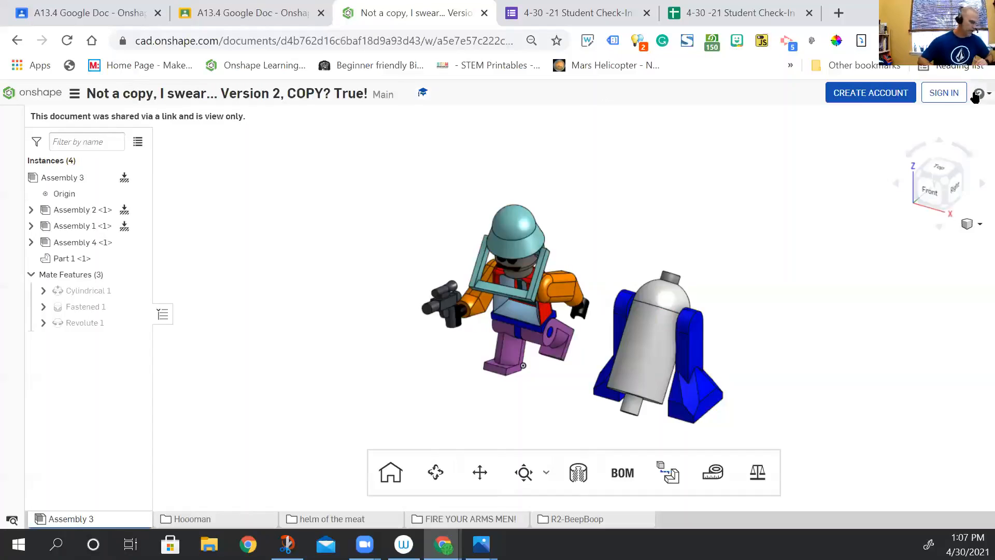
- Sign in to Onshape with the saved credentials and open the most recently modified Lego Figure Parts copy
click(943, 92)
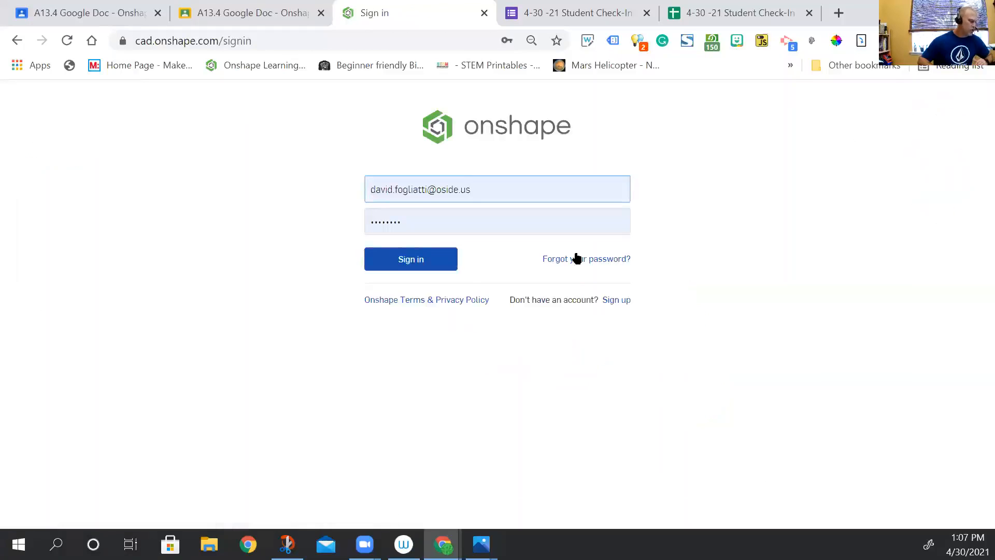
click(408, 256)
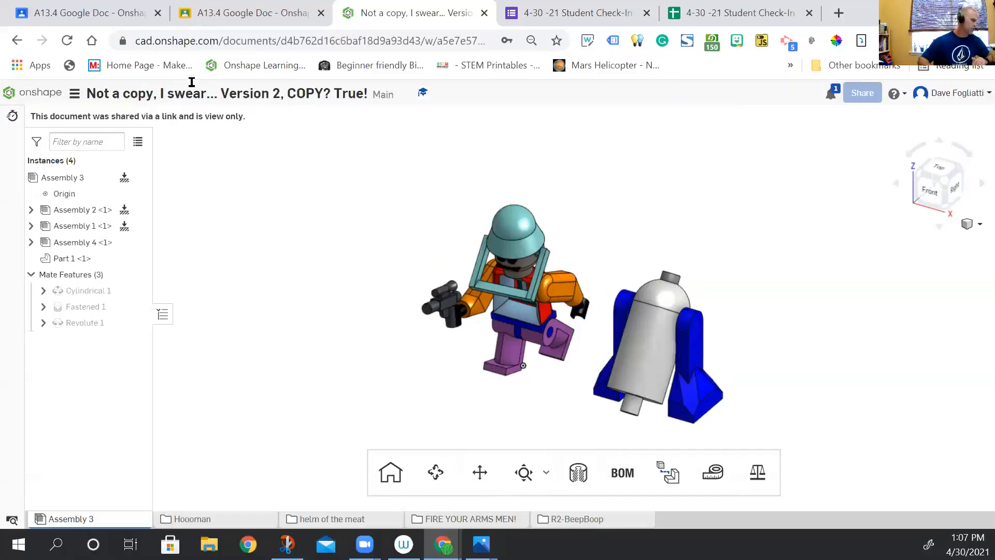
click(28, 93)
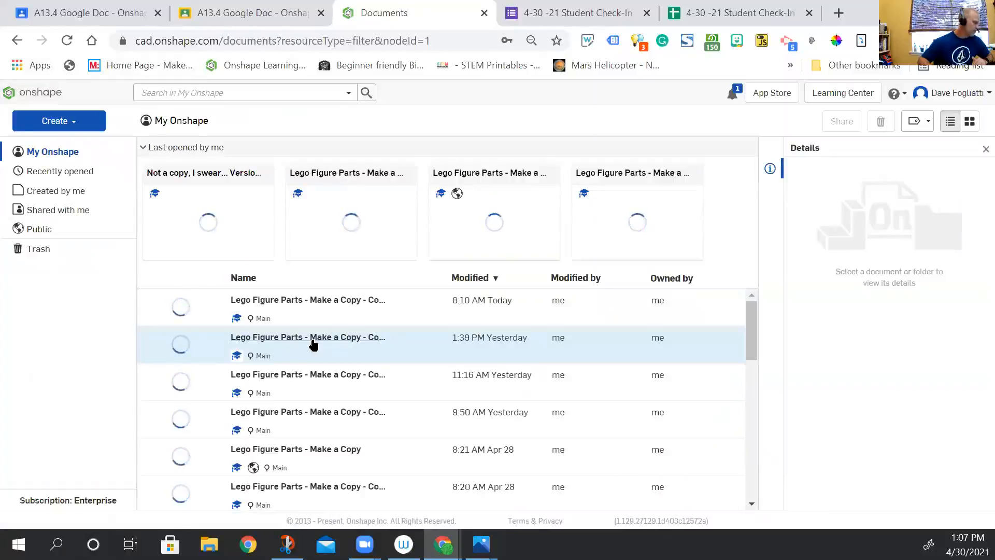
click(320, 302)
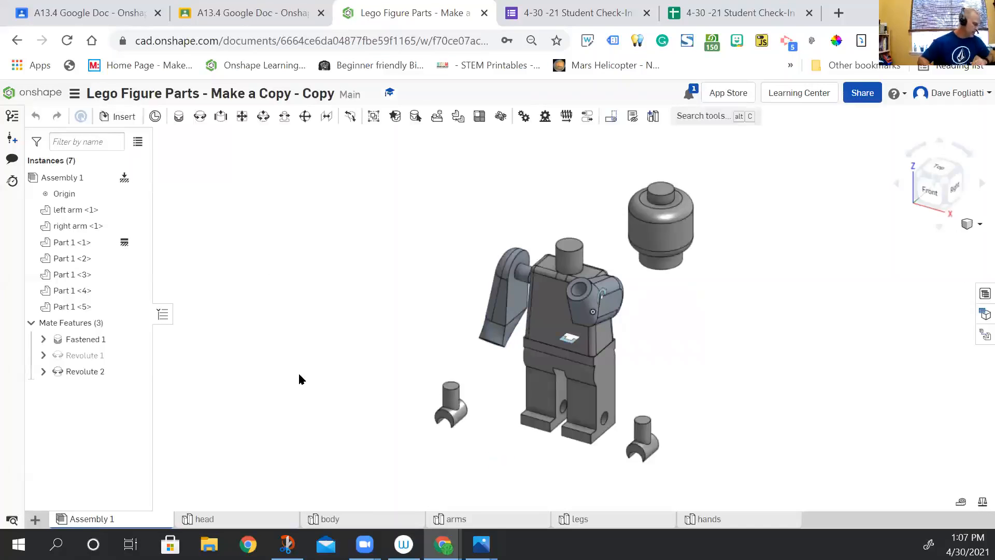
- Rename the document "Lego Figure Parts - A13.4" followed by the owner's shortened surname
click(246, 93)
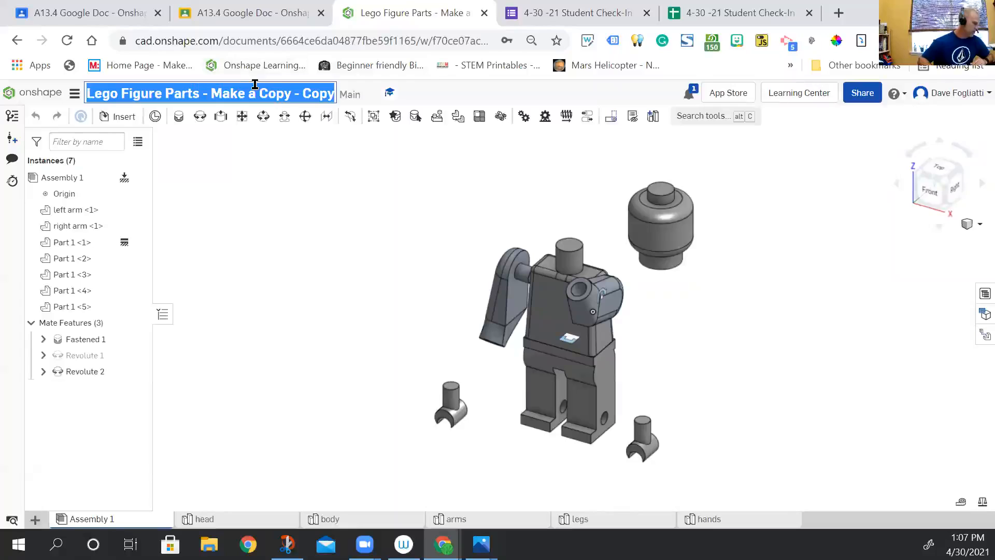
drag(210, 93, 371, 98)
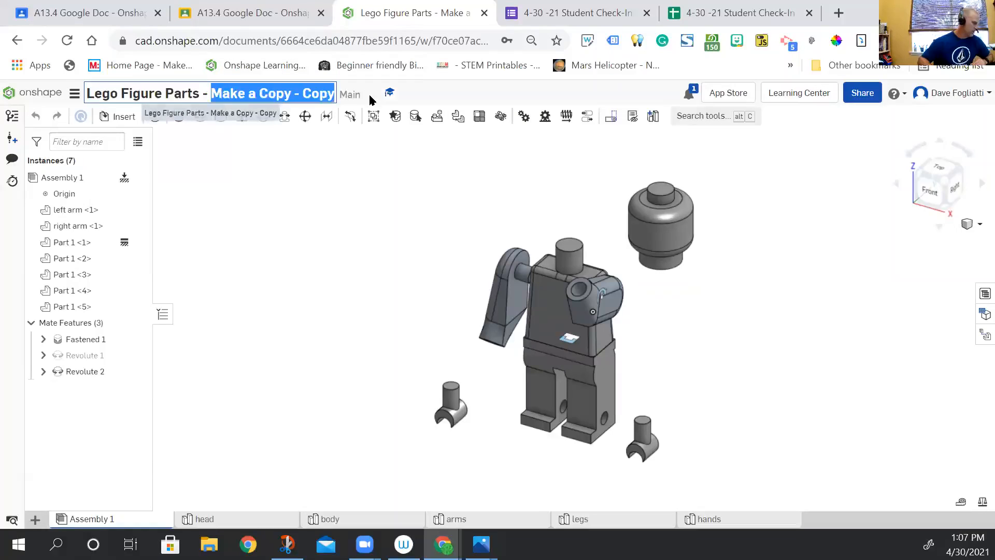
text(A13.)
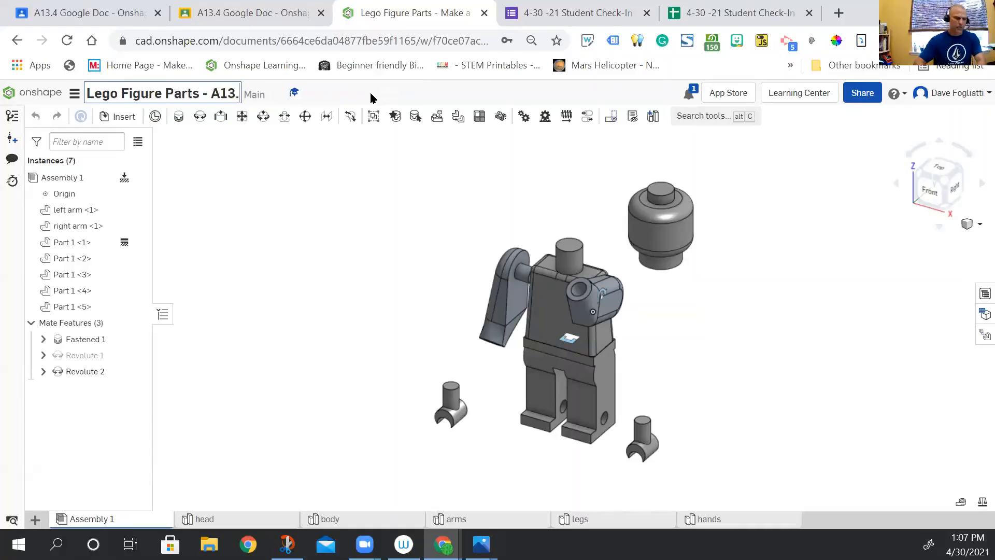
text(4 Fog)
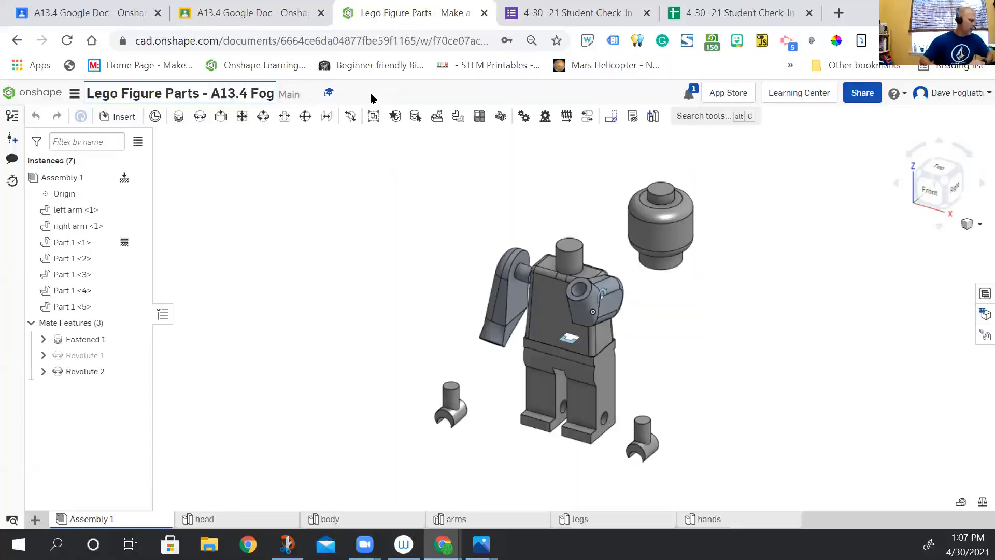
scroll(291, 341, up, 3)
scroll(261, 413, down, 3)
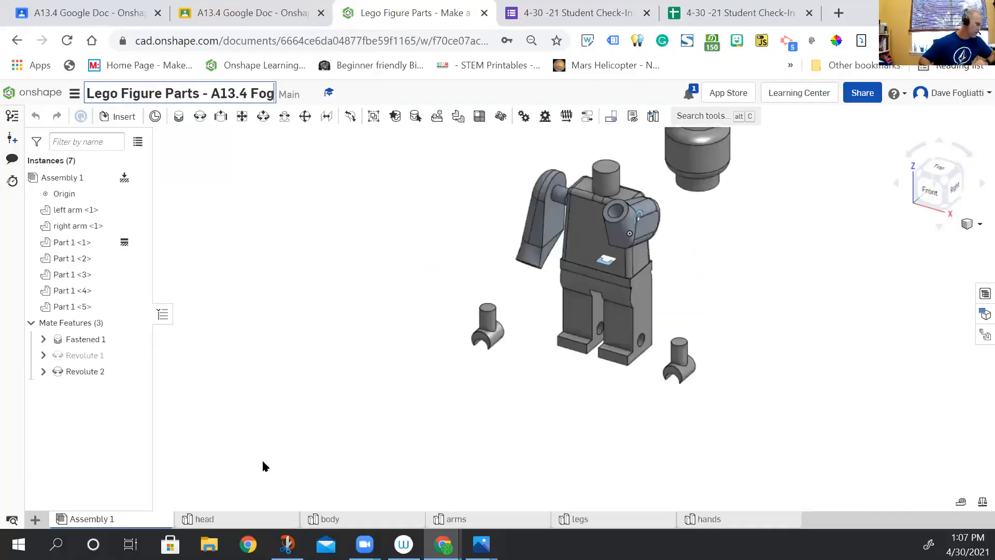
middle_drag(460, 252, 379, 313)
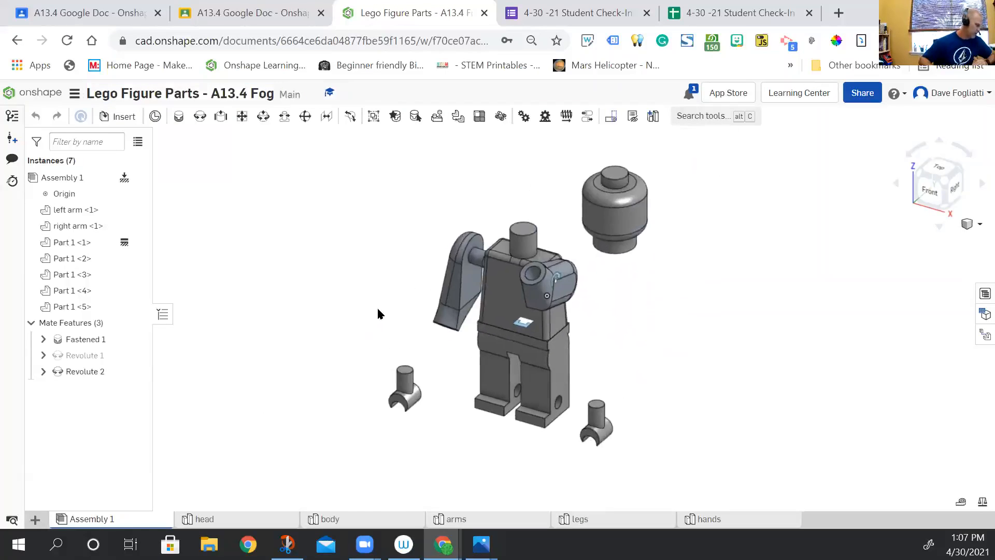
- Change the appearance of the head part to red (FF0000) and return to Assembly 1
click(242, 516)
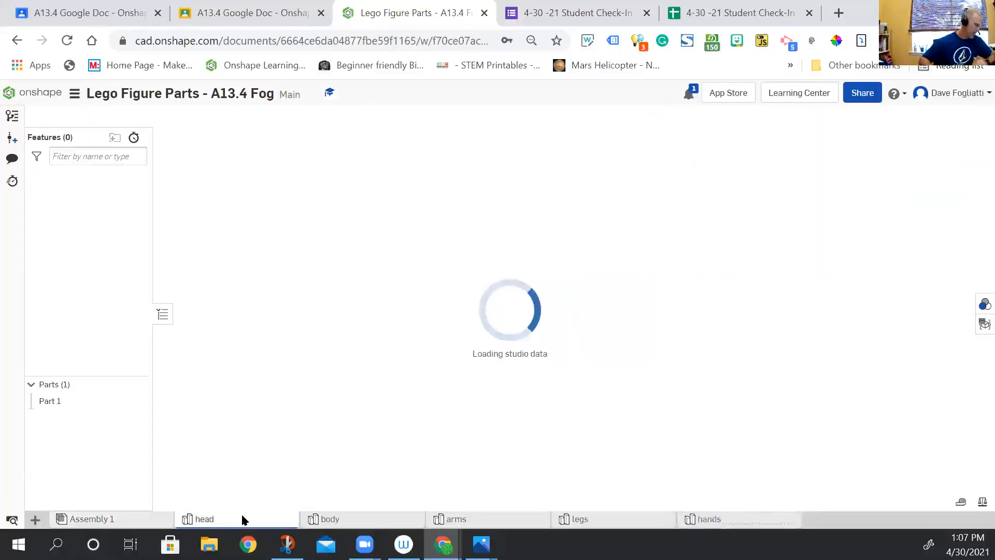
right_click(55, 400)
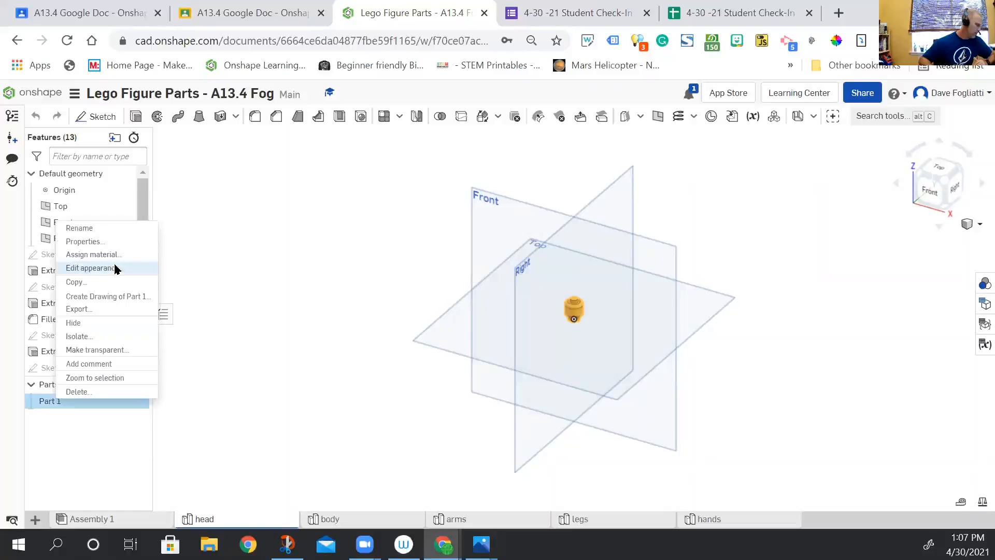
click(90, 267)
click(181, 306)
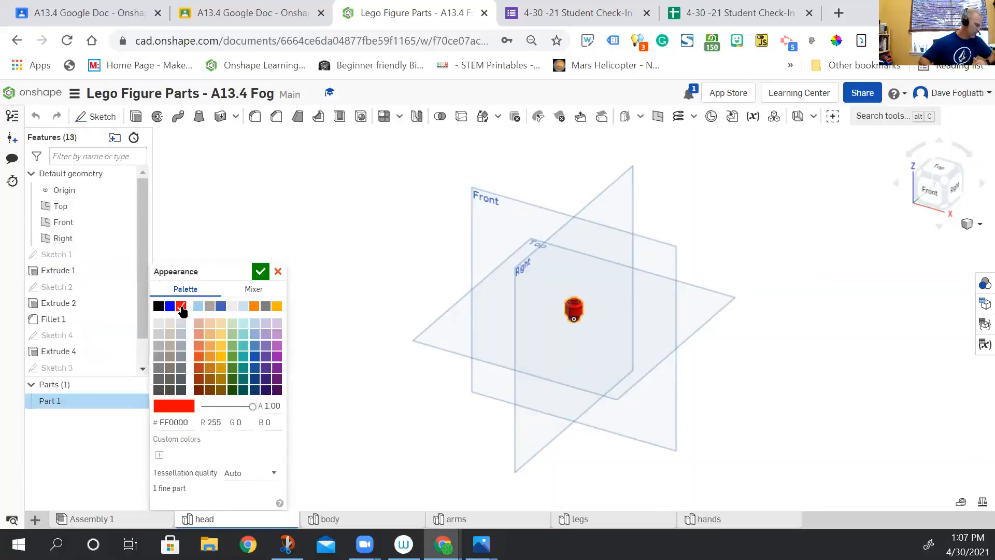
click(261, 274)
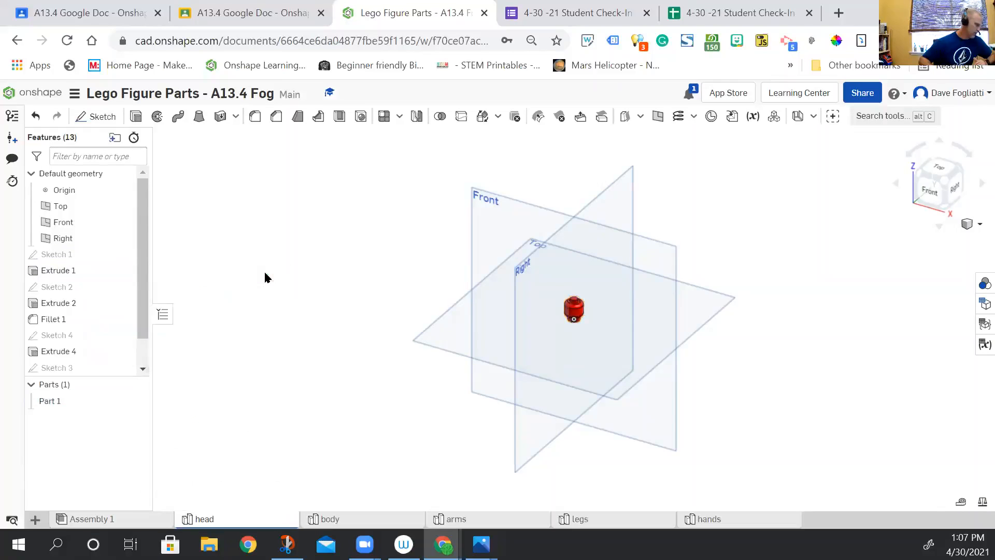
click(107, 519)
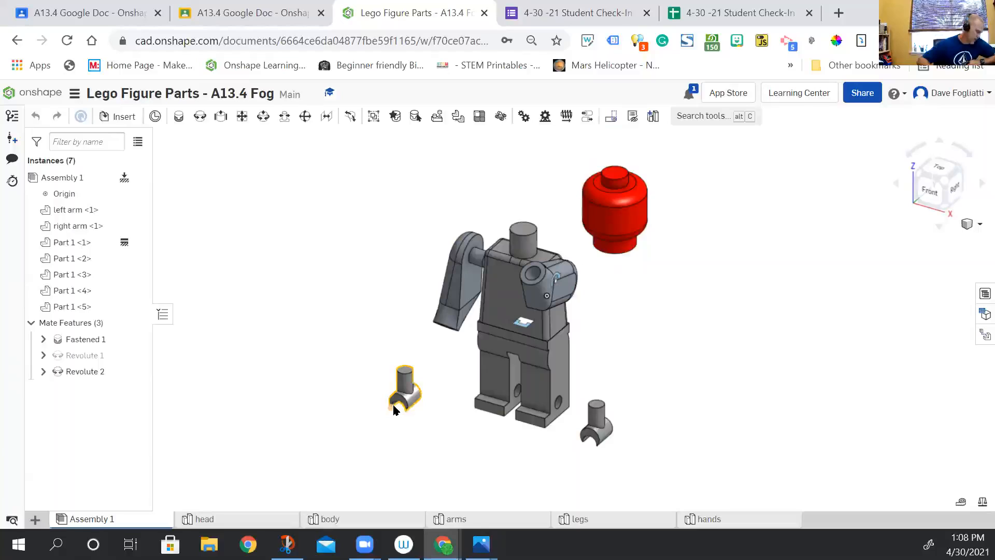
- Examine the curved grip profile and its arc diameters in Sketch 1 of the hands Part Studio
click(714, 518)
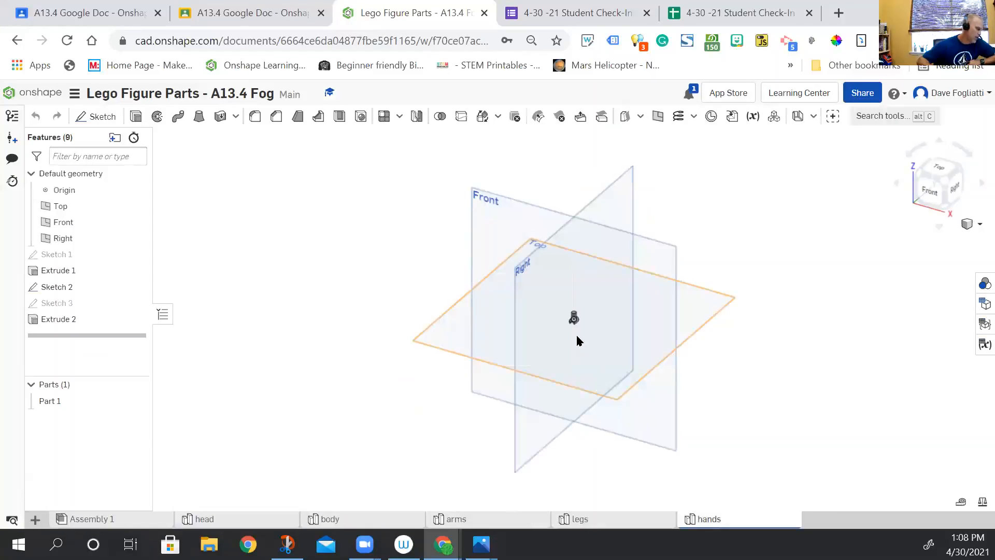
scroll(577, 336, up, 10)
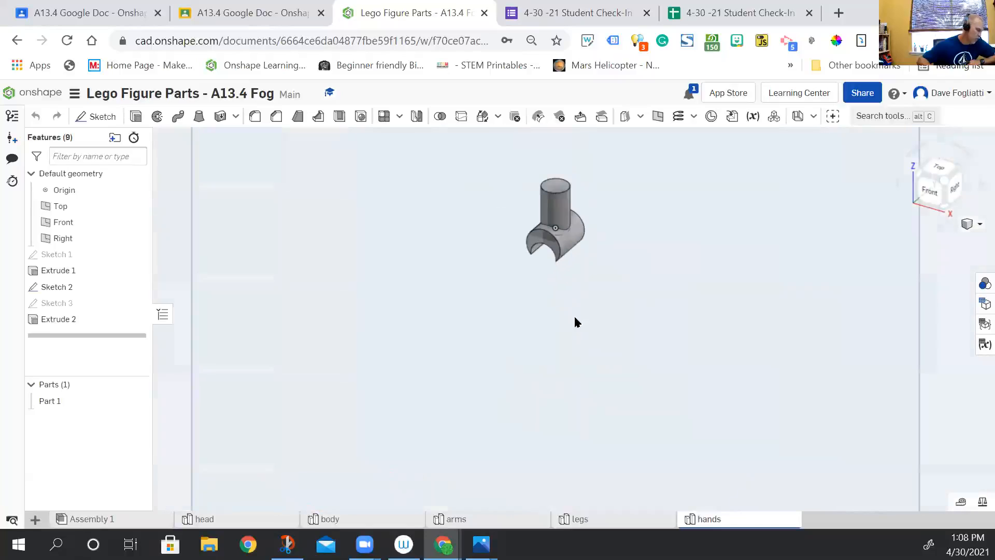
scroll(543, 231, up, 5)
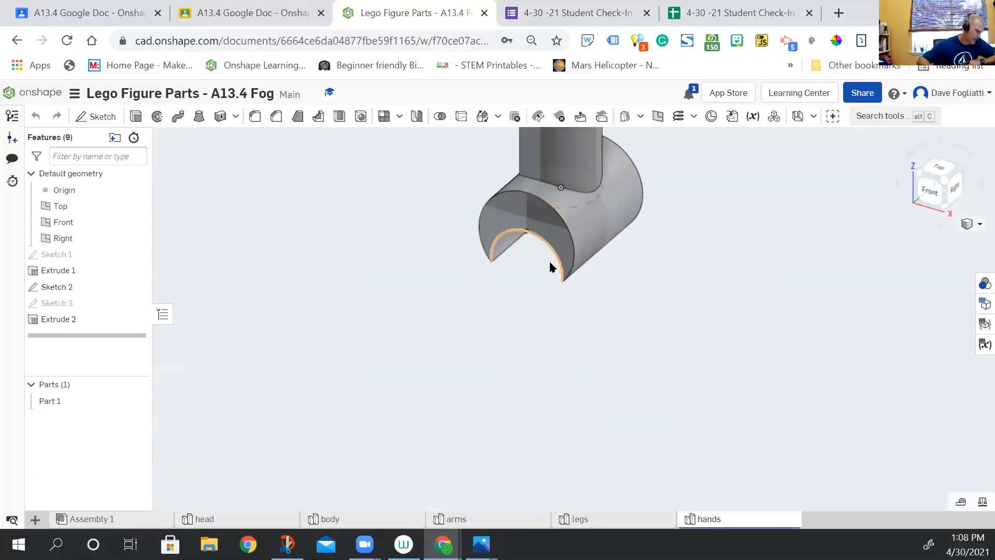
click(69, 256)
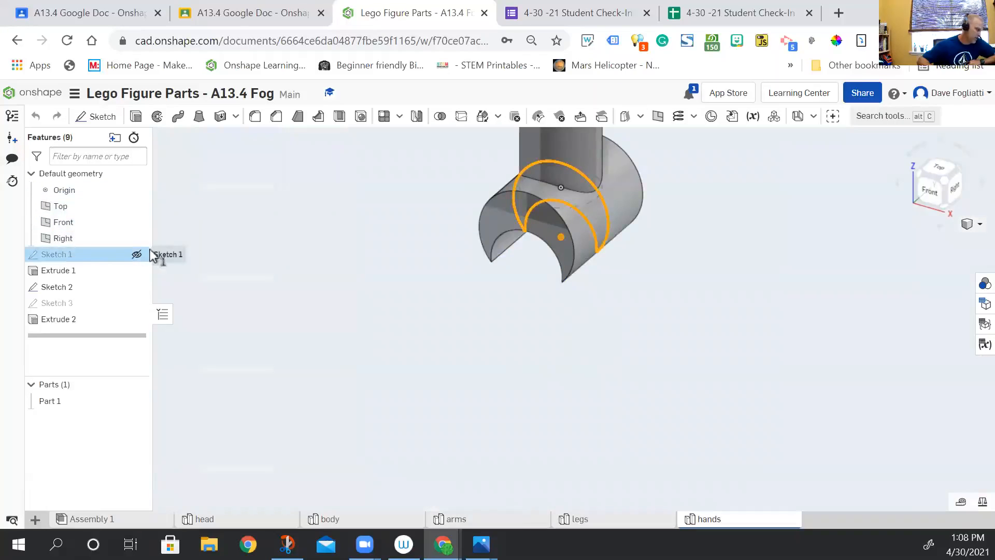
right_click(105, 259)
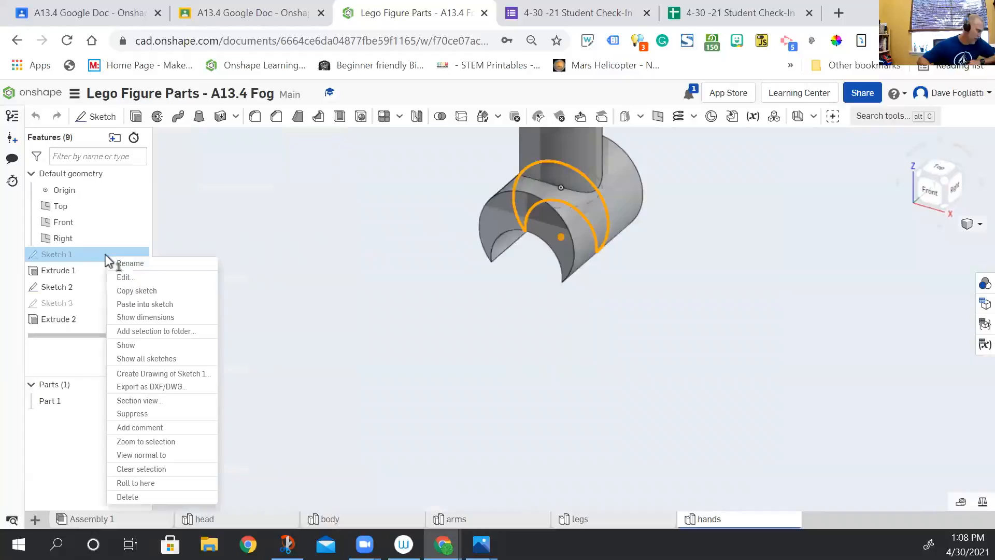
click(128, 277)
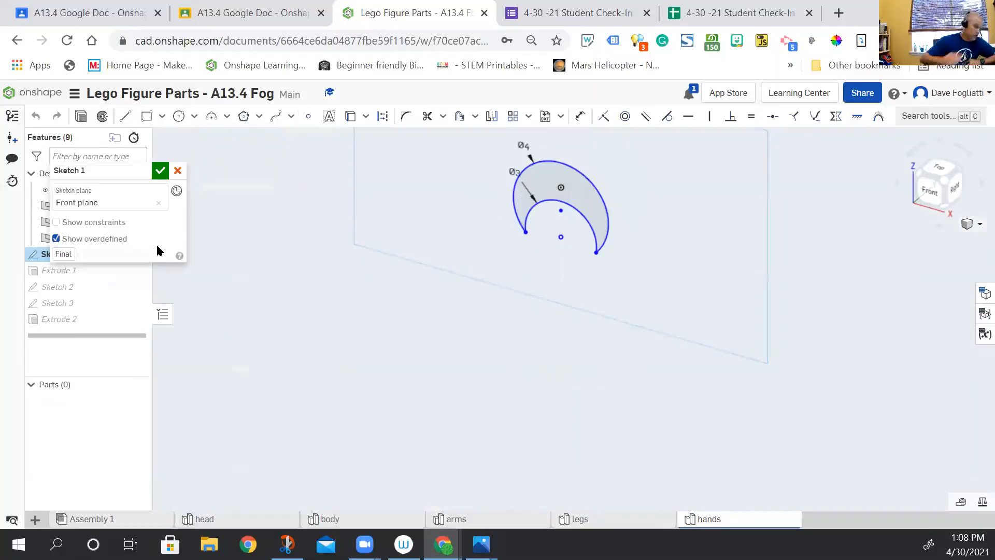
scroll(569, 365, up, 5)
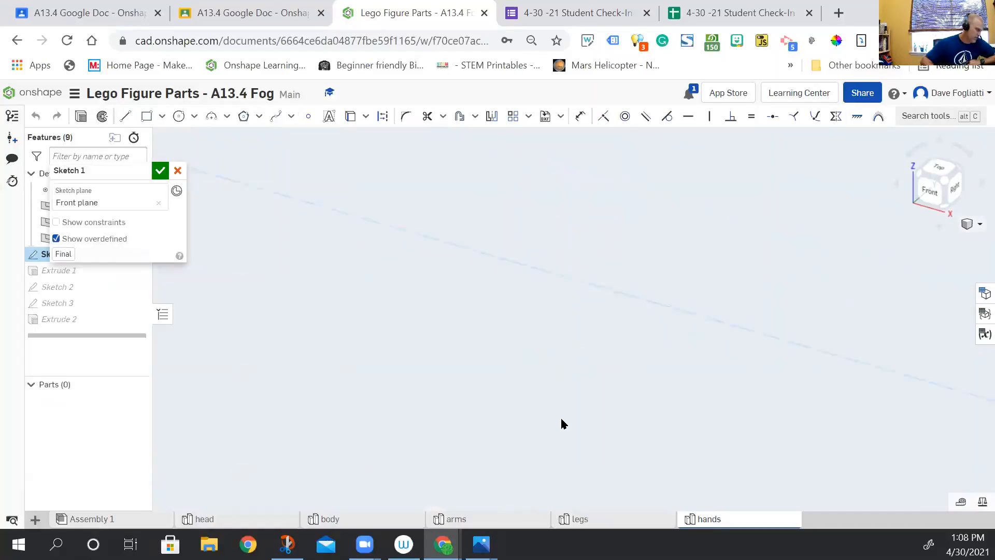
middle_drag(560, 139, 560, 316)
drag(449, 187, 477, 339)
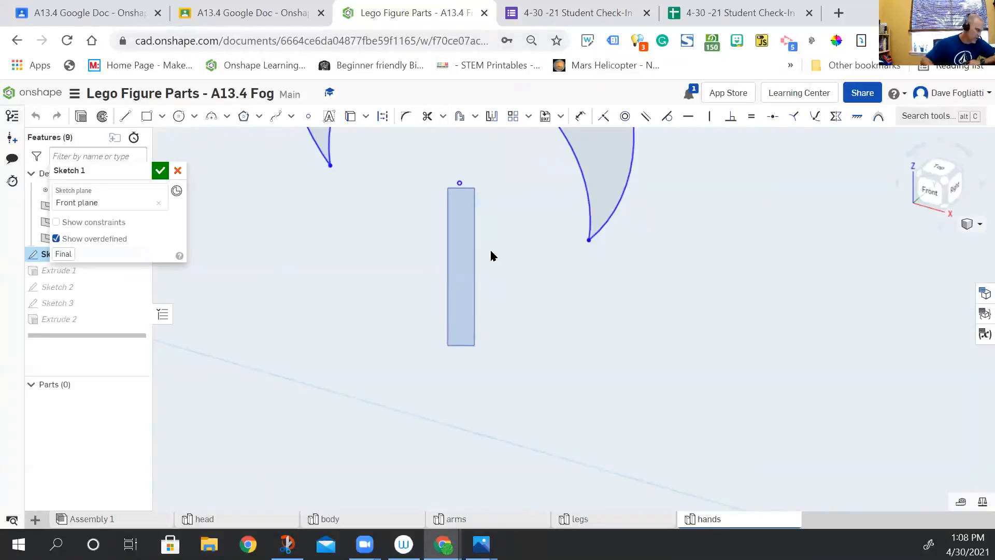
key(f)
middle_drag(531, 358, 495, 435)
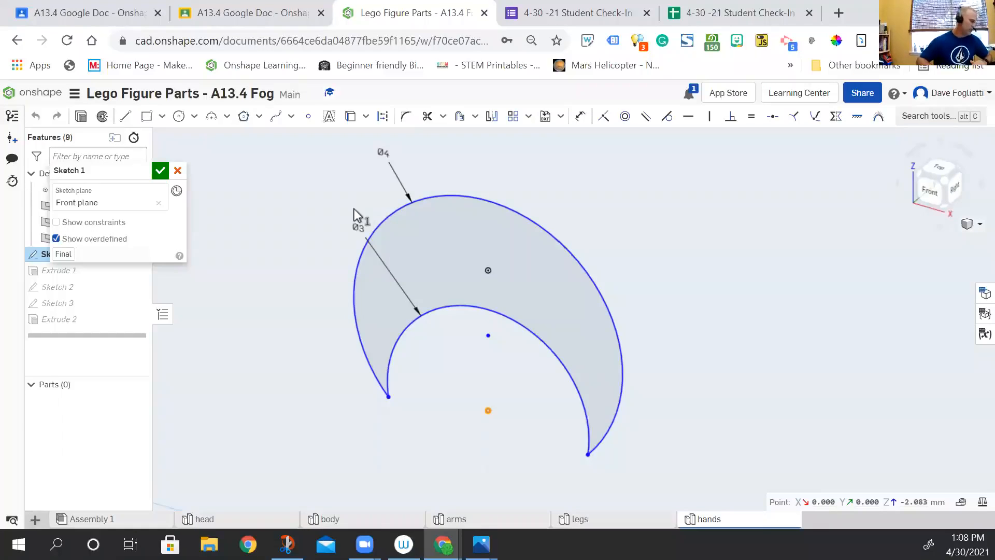
click(161, 171)
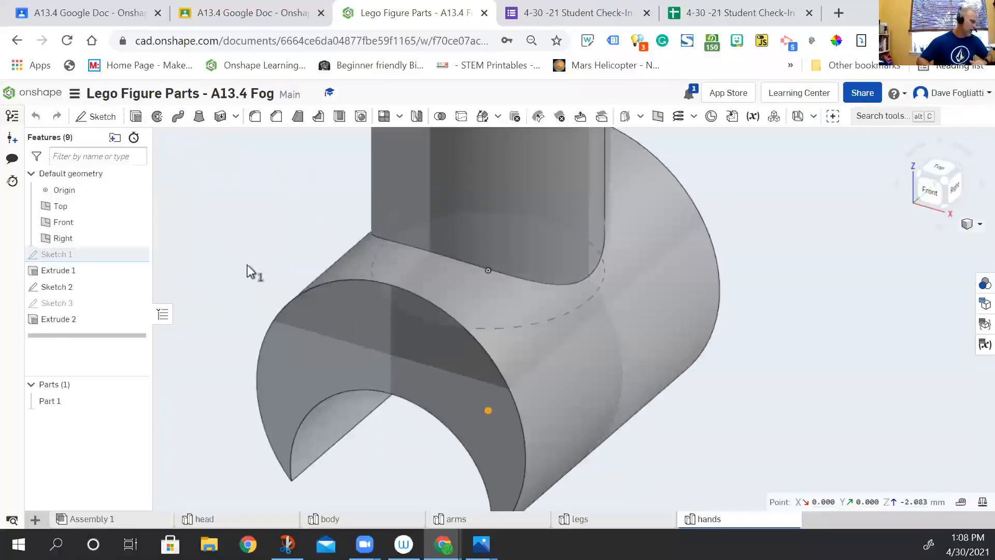
scroll(280, 265, down, 5)
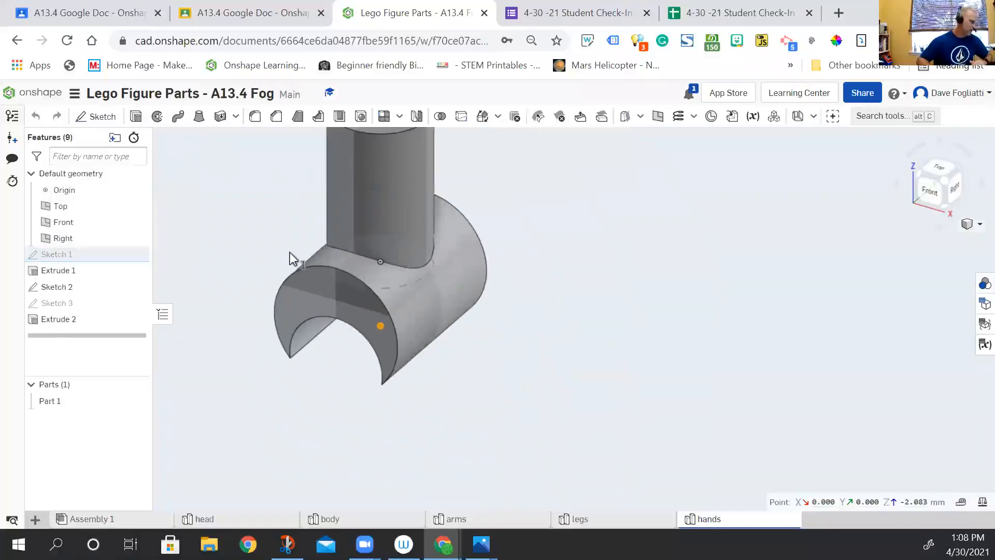
- Create a new Part Studio in the document and rename it "Lego Laser Gun"
click(34, 518)
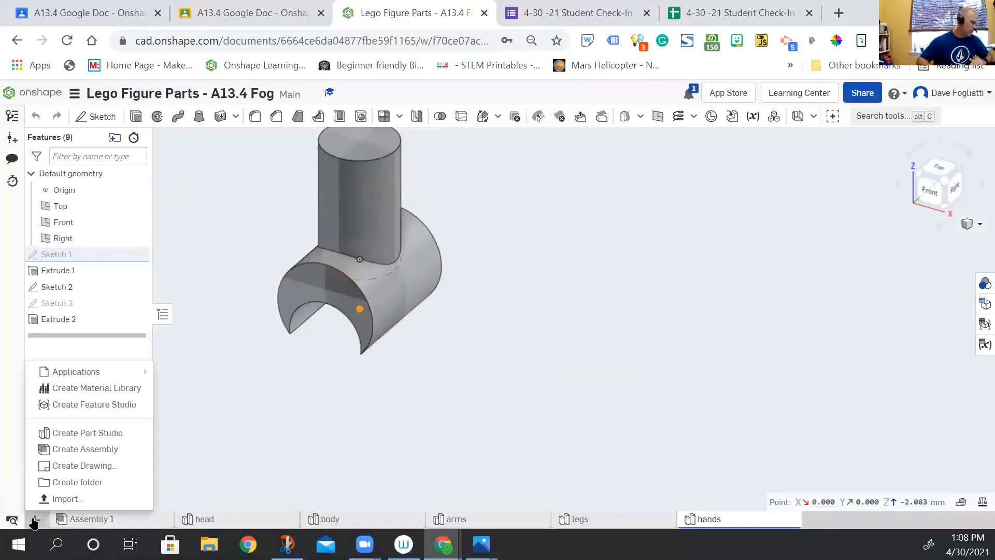
click(102, 434)
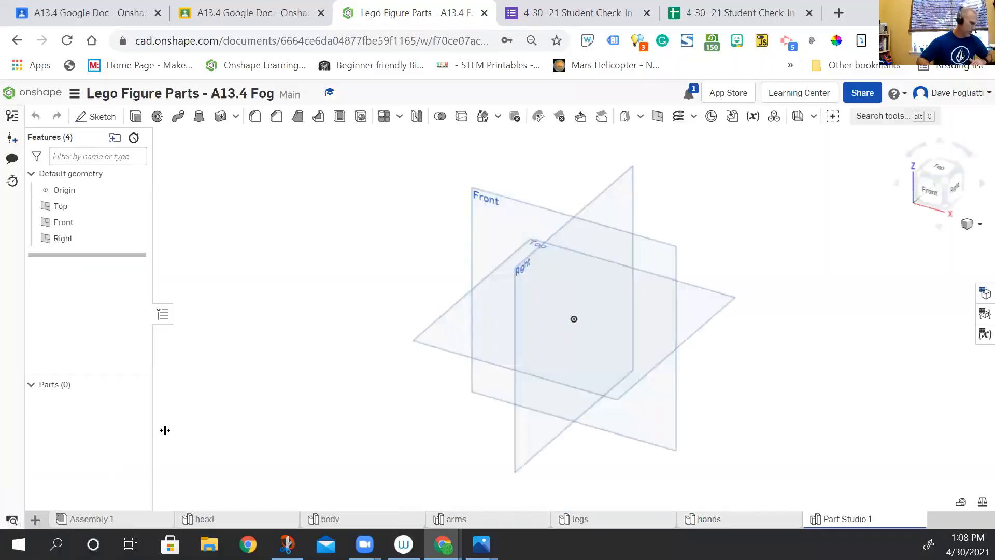
right_click(854, 523)
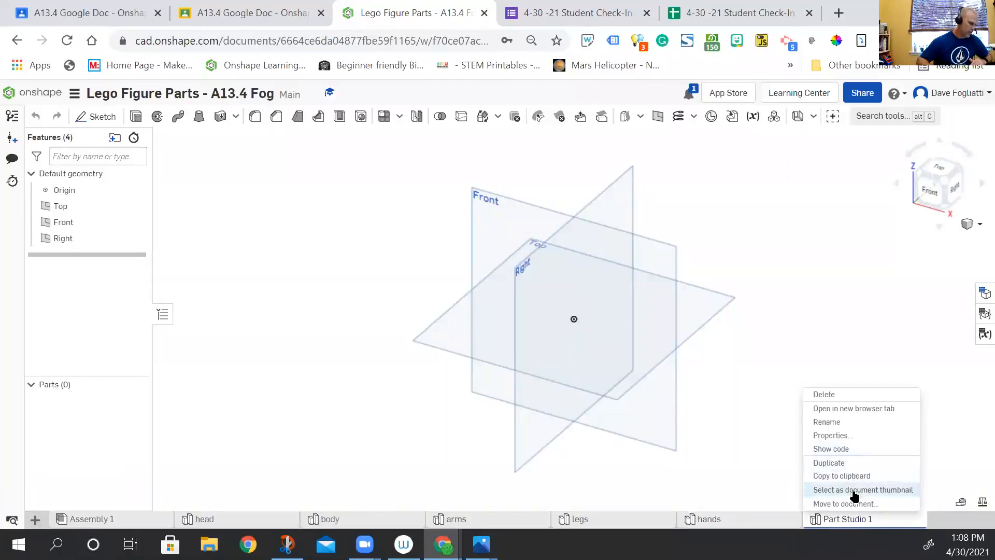
click(857, 518)
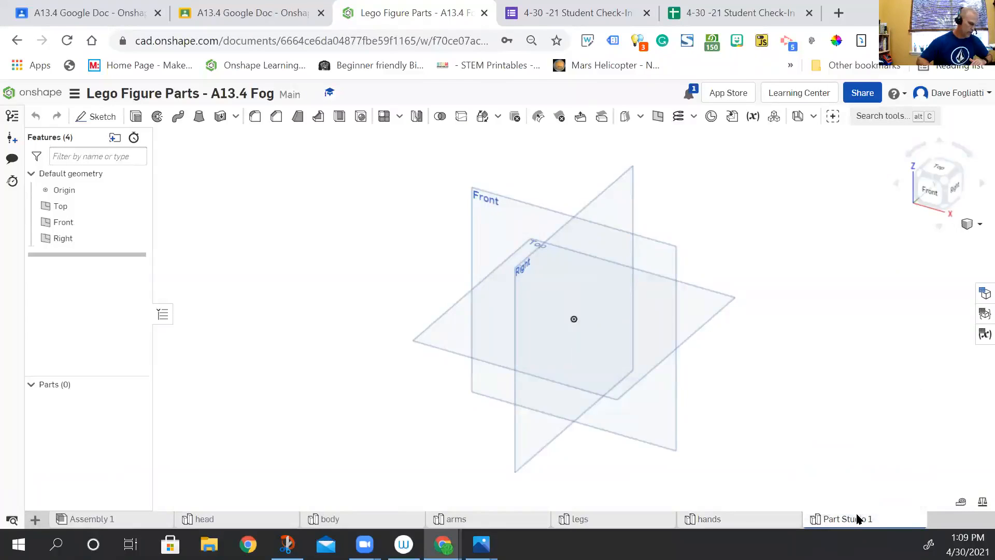
right_click(856, 521)
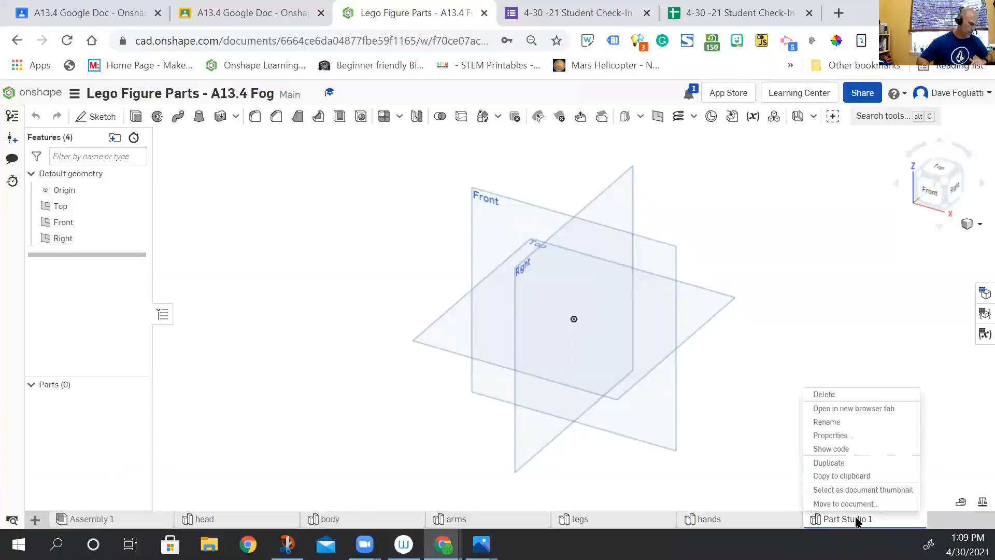
click(864, 425)
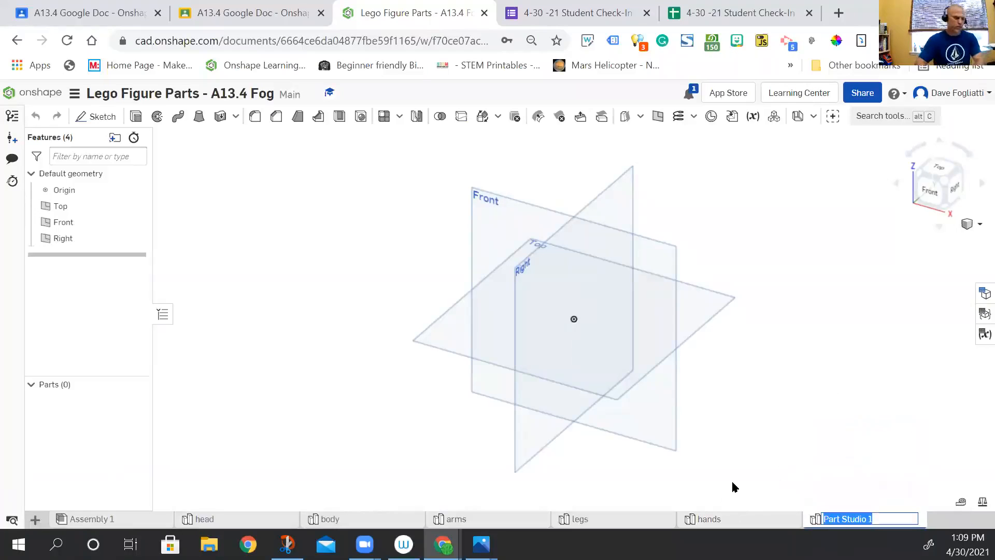
text(Lego)
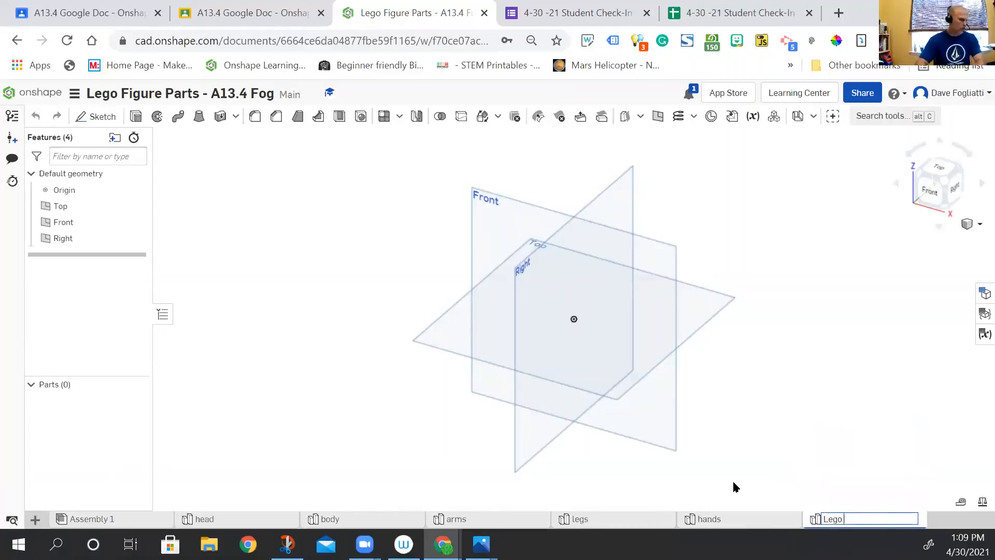
text( Laser)
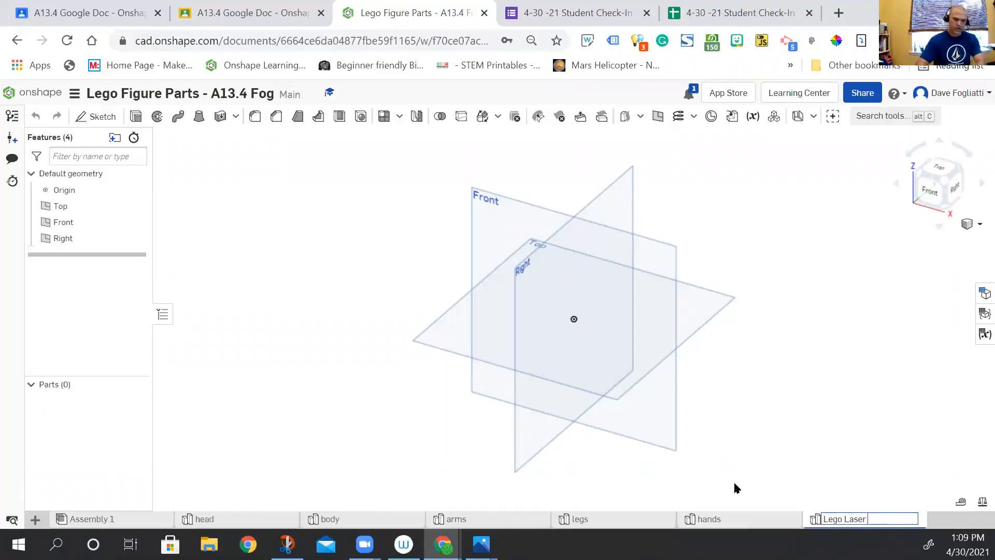
text( Gun)
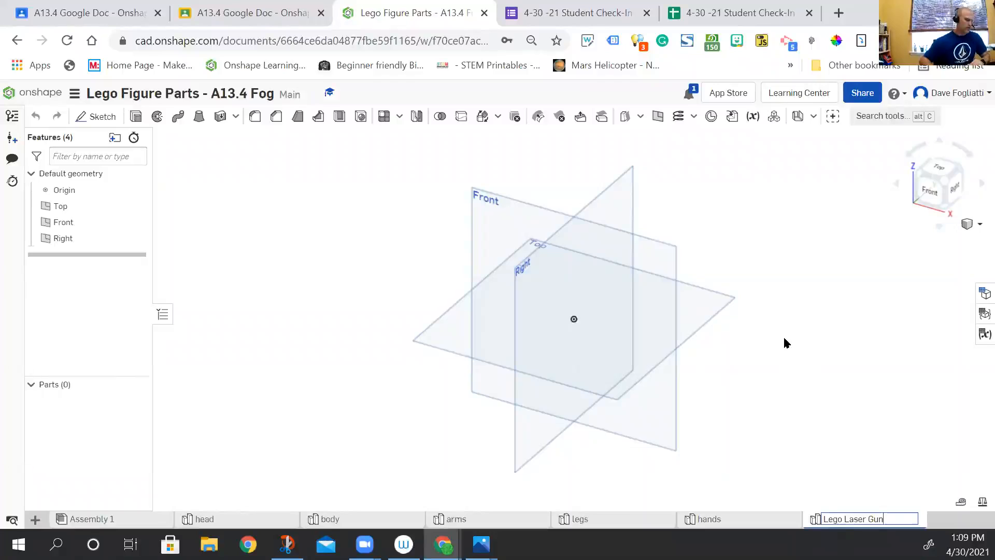
key(Return)
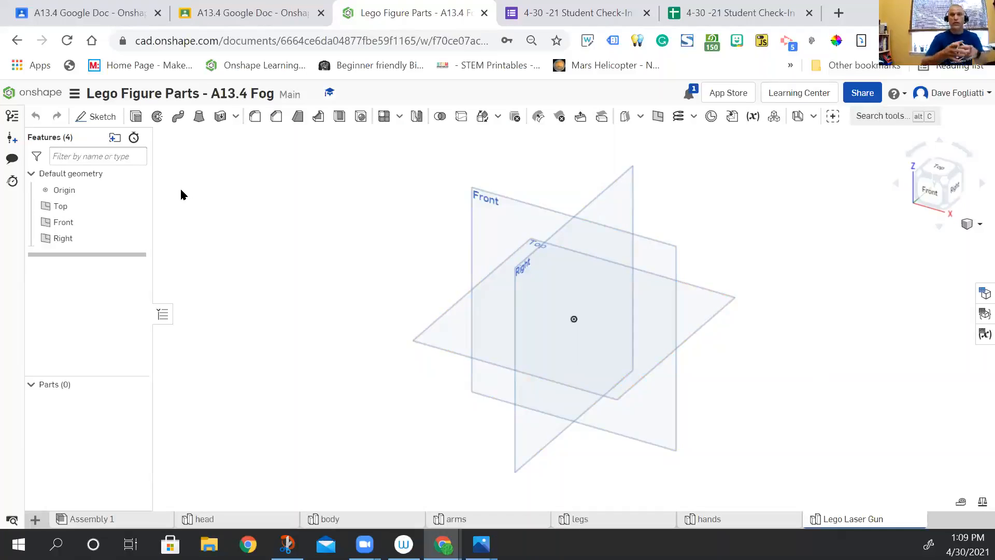
- Sketch a 3 mm diameter circle centred on the origin on the Top plane and accept the sketch
click(97, 116)
click(453, 332)
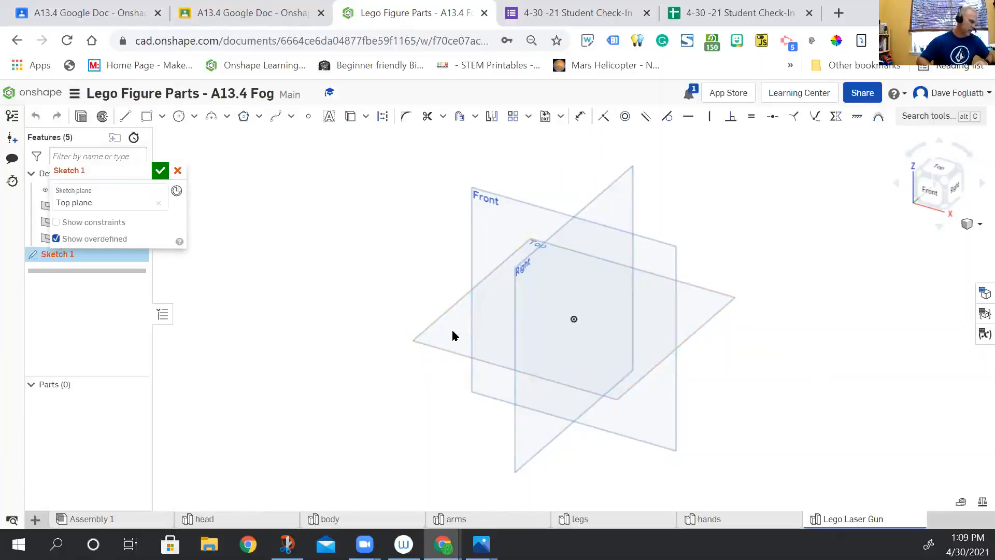
click(194, 116)
click(202, 139)
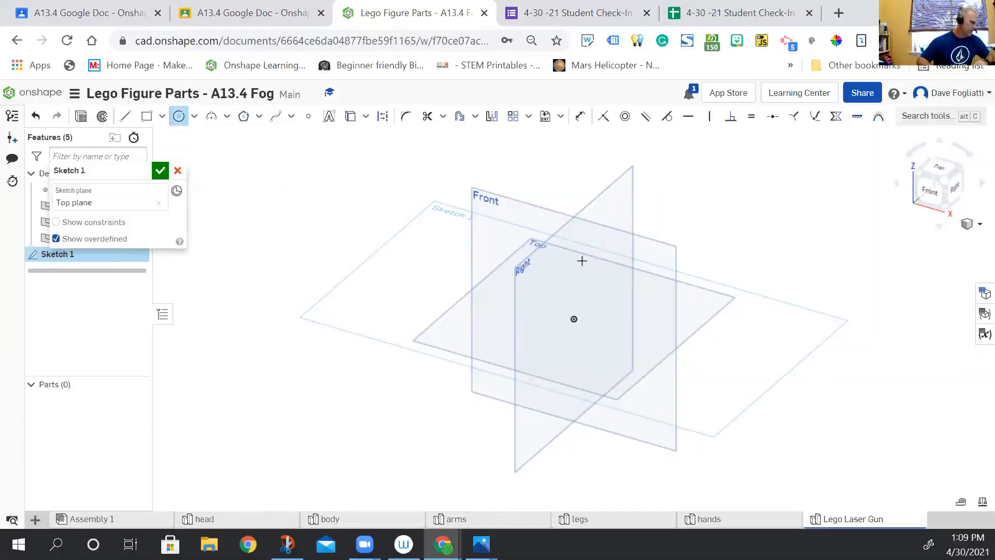
scroll(636, 262, up, 5)
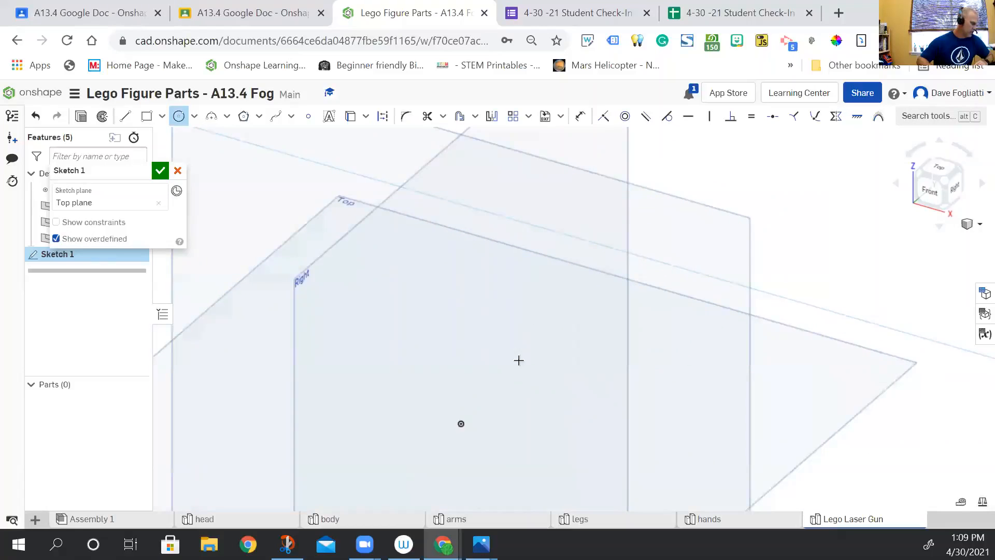
scroll(518, 361, up, 2)
click(539, 325)
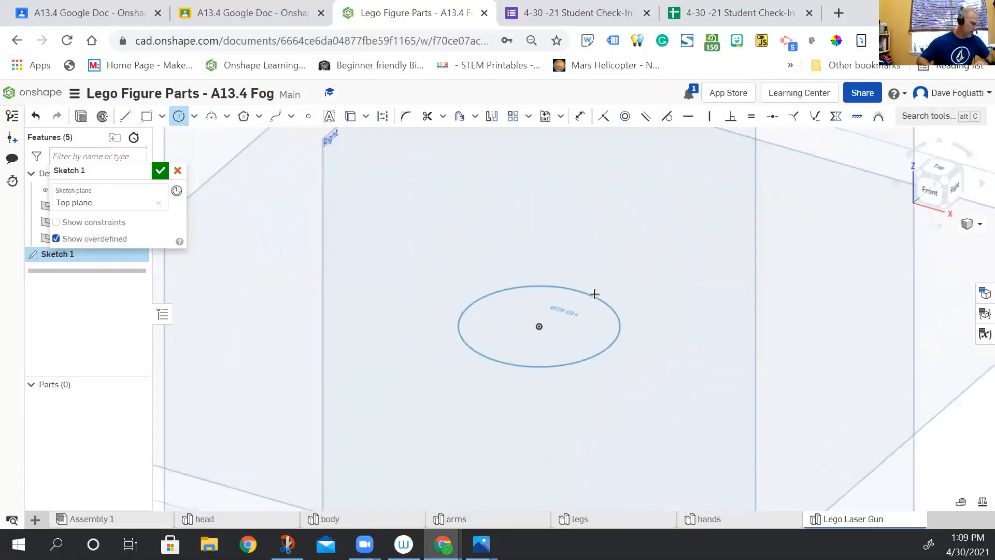
click(594, 293)
text(3)
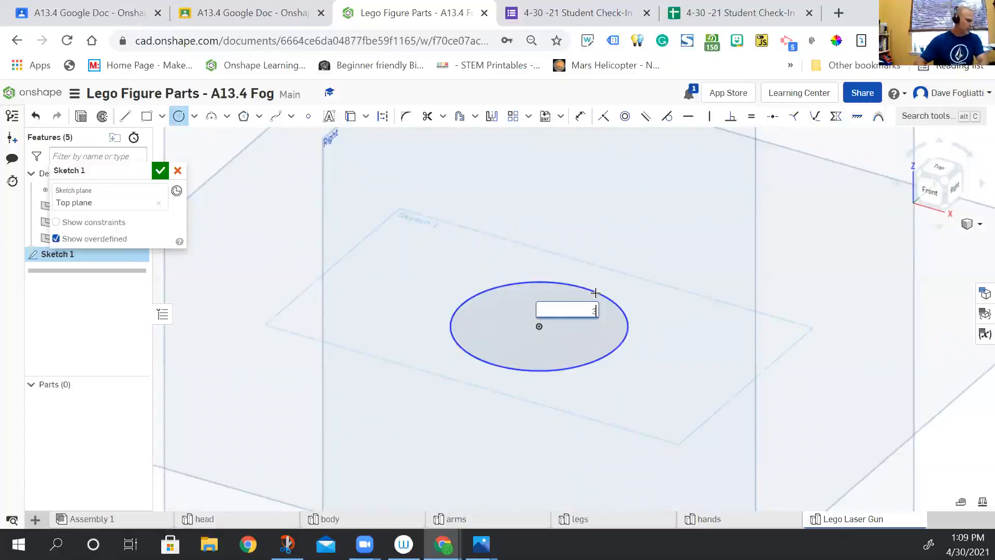
key(Return)
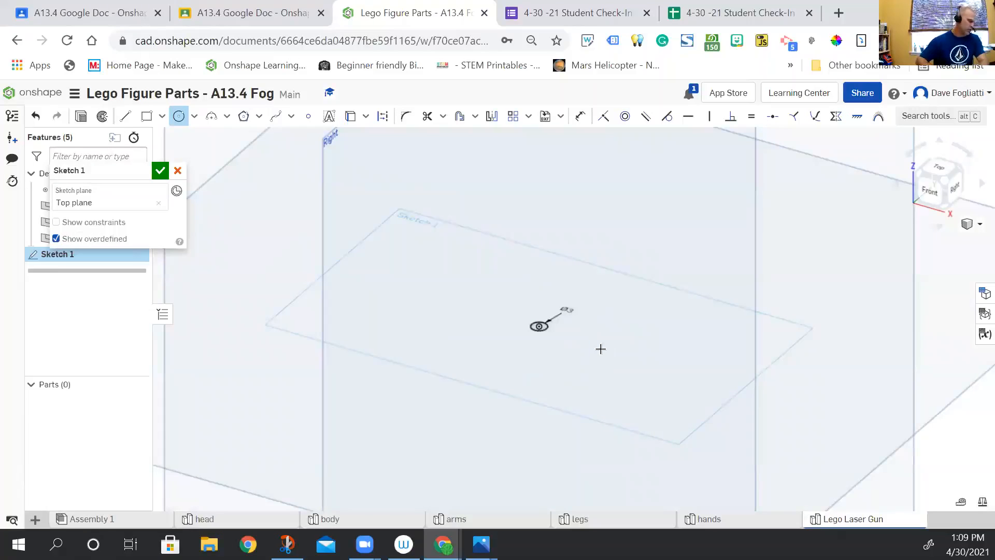
scroll(601, 348, up, 5)
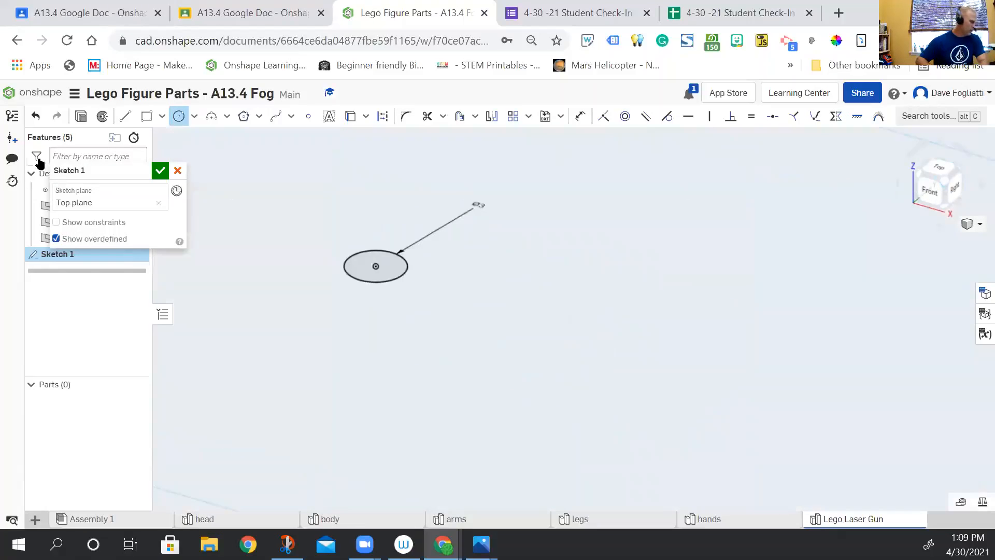
click(160, 170)
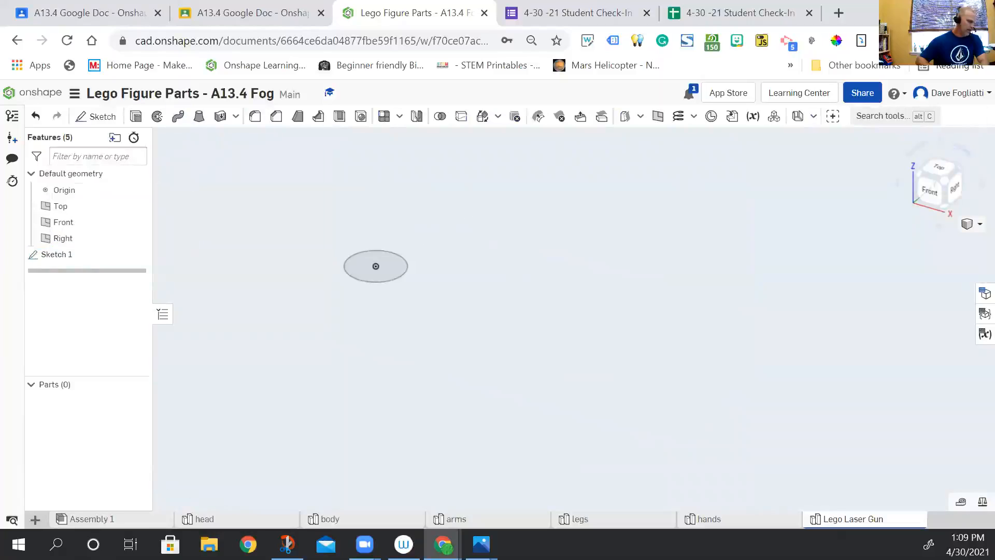
- Extrude the circle as a new solid with a blind depth of 5 mm
click(973, 223)
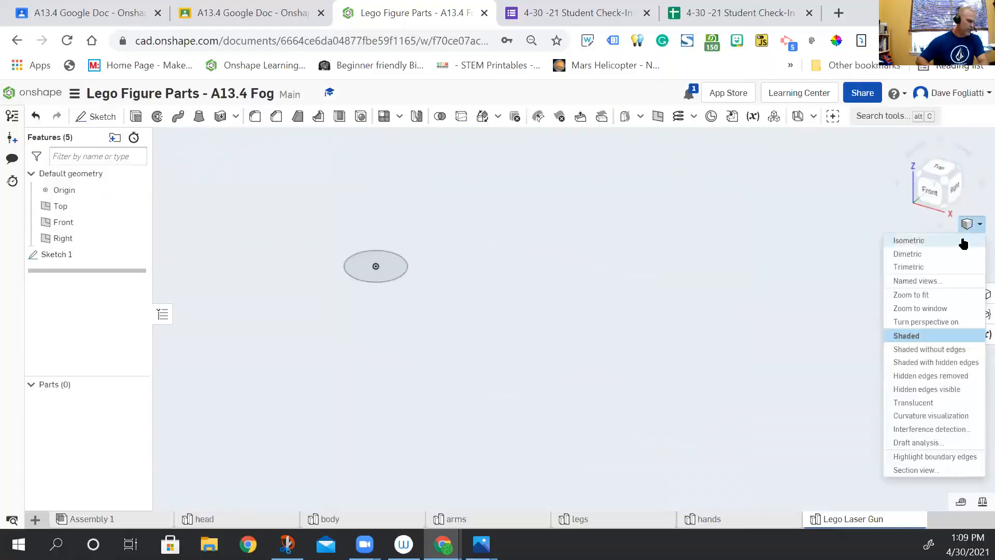
click(962, 241)
scroll(428, 287, up, 8)
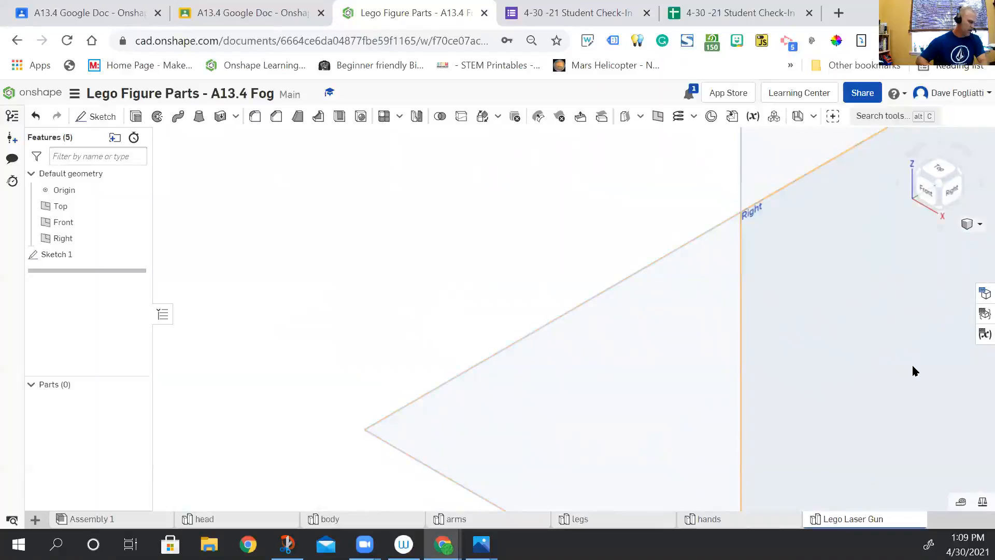
middle_drag(913, 371, 335, 330)
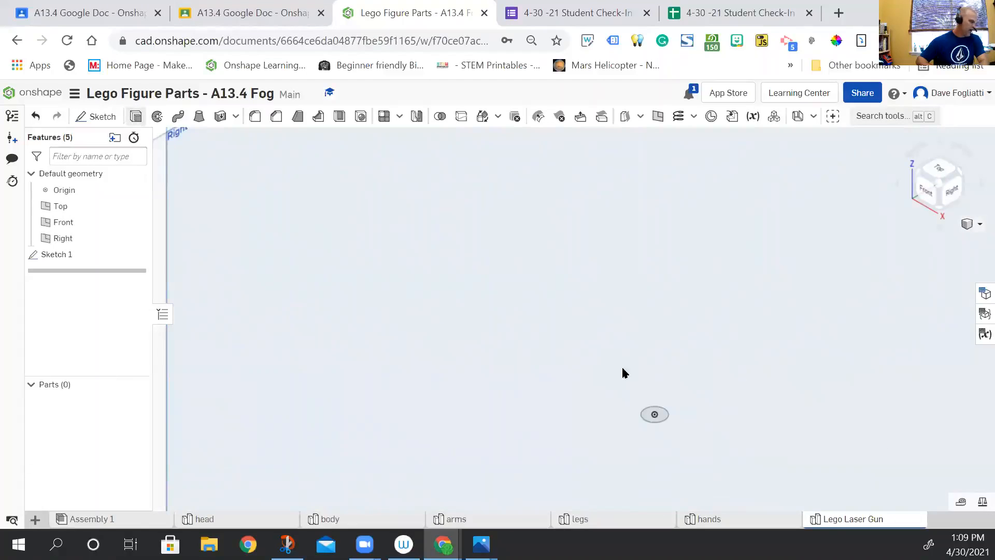
key(shift+e)
click(655, 414)
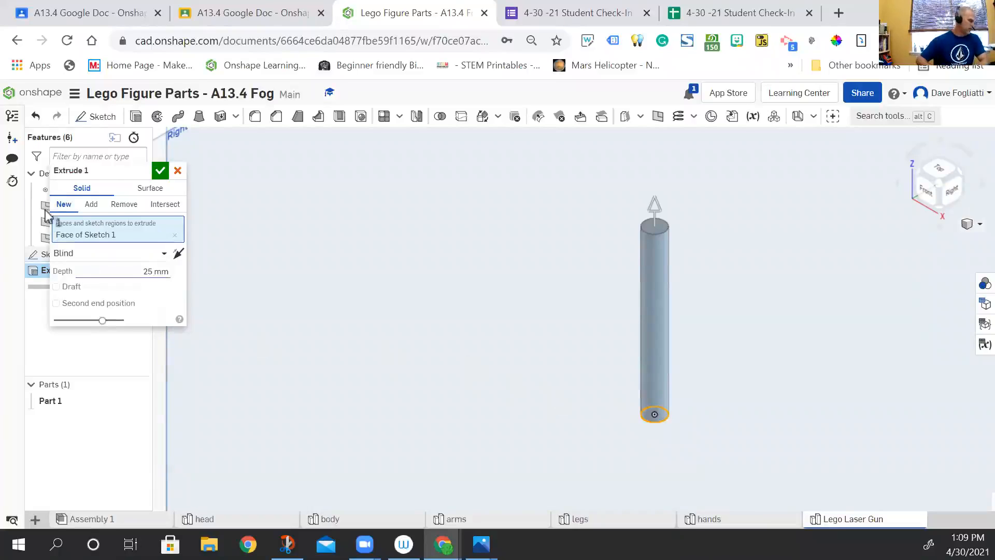
click(150, 269)
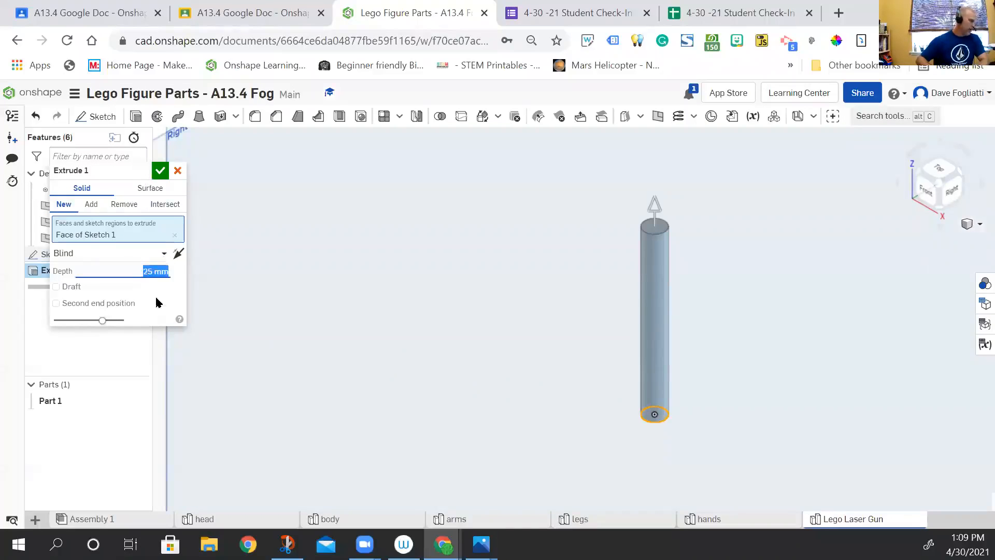
text(5)
key(Return)
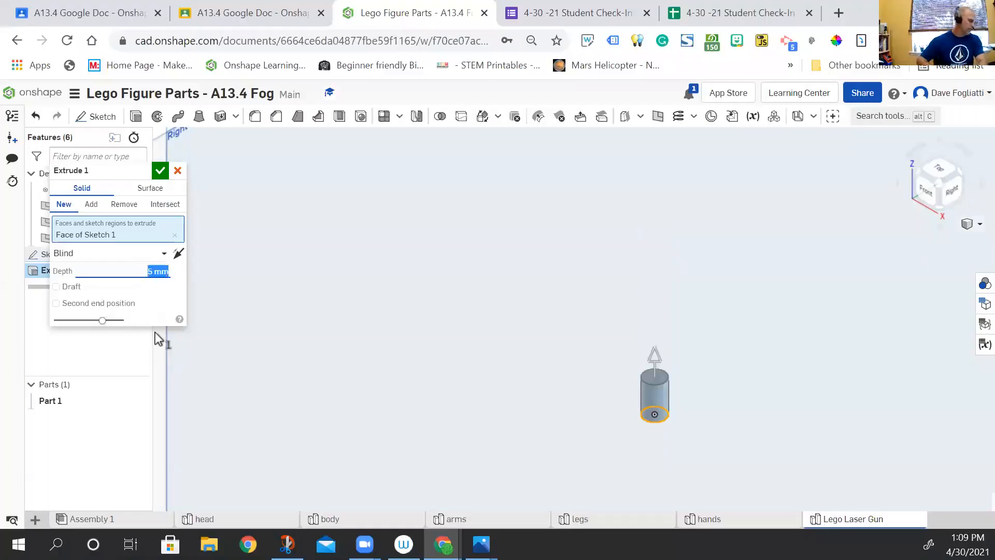
click(160, 171)
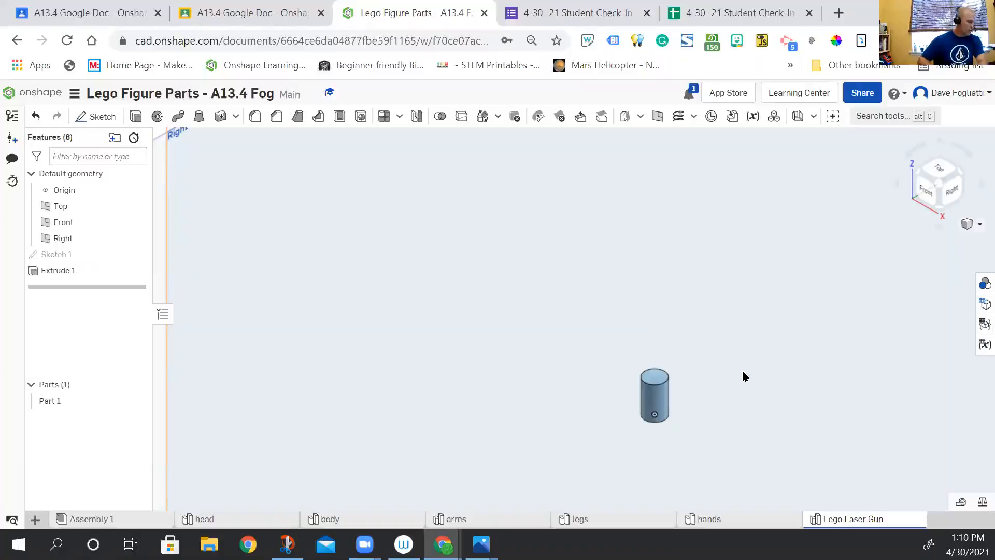
- Start a new sketch on the top face of the extruded cylinder
click(968, 227)
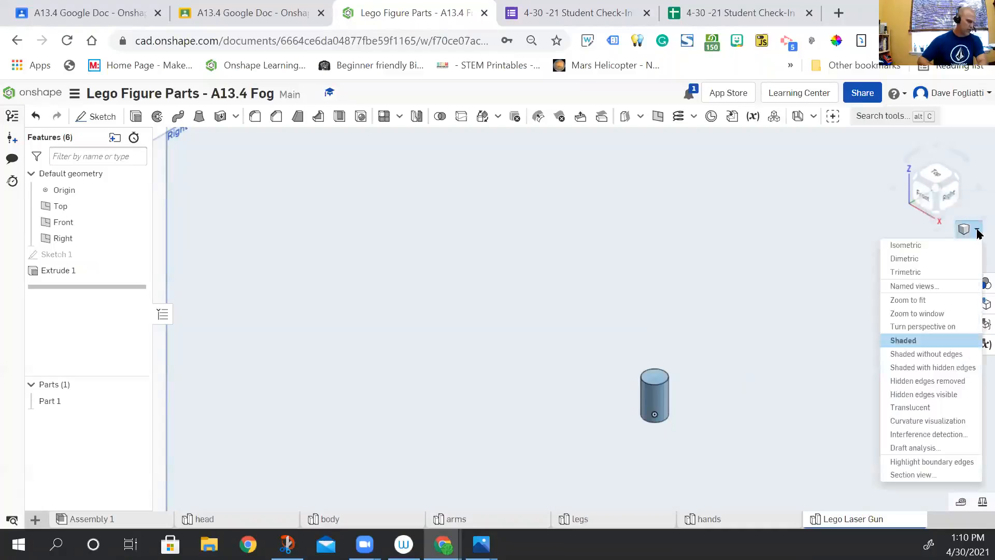
click(957, 247)
scroll(630, 304, up, 5)
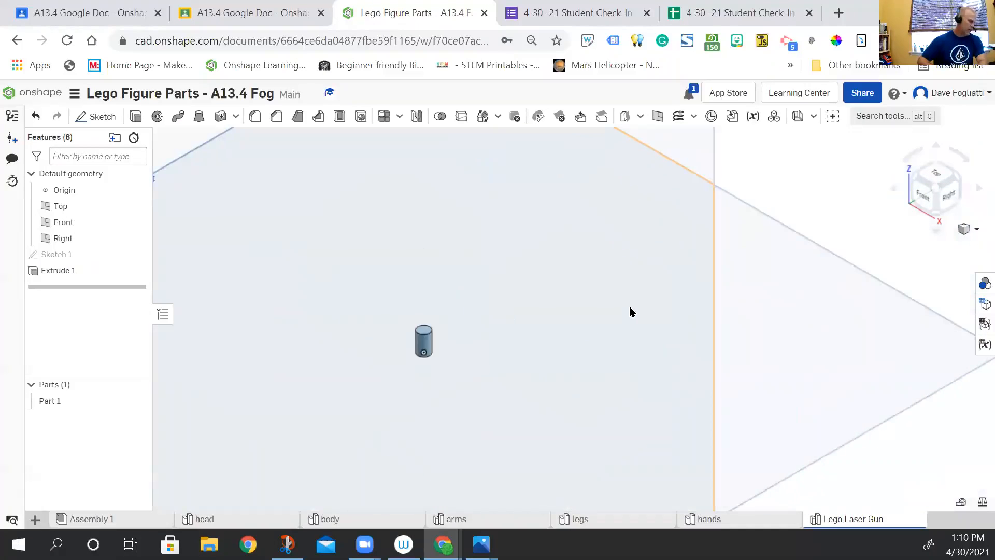
middle_drag(425, 332, 623, 313)
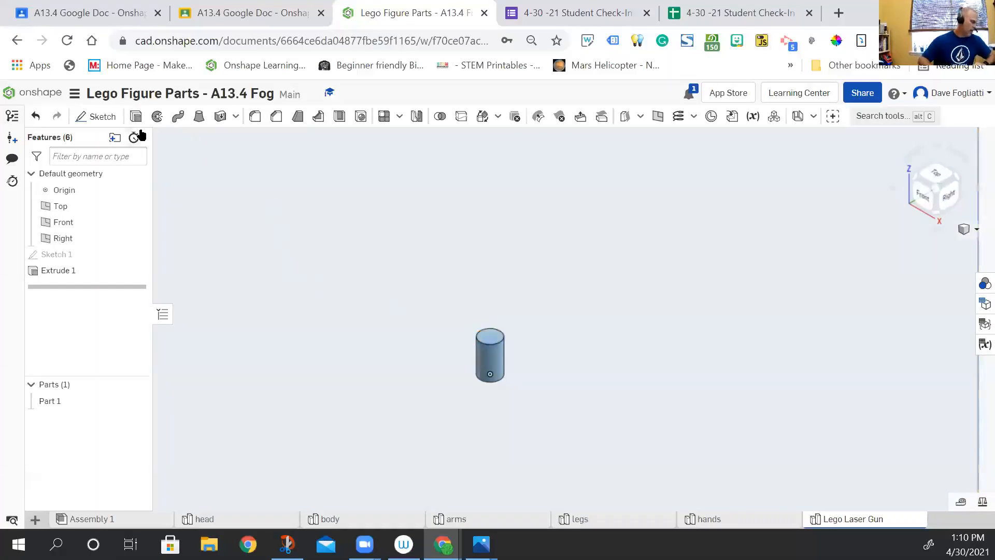
click(101, 119)
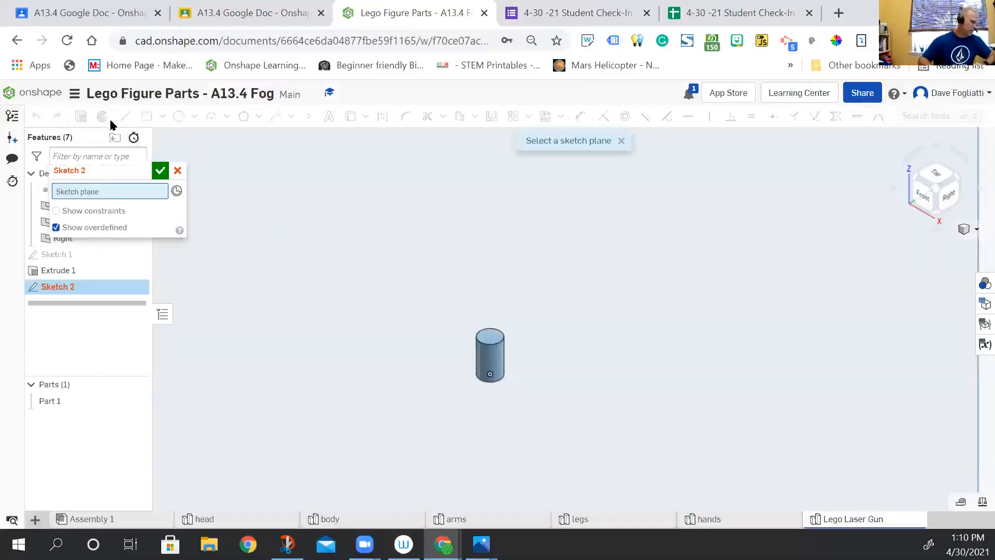
click(486, 342)
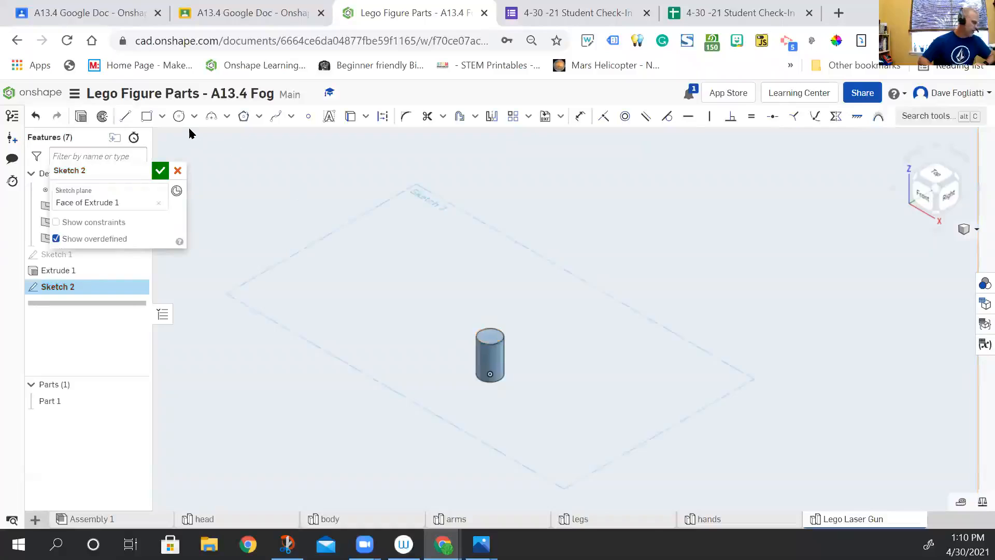
- Draw a center point rectangle about 19 mm by 3 mm, centred on the origin over the cylinder's circular face
click(161, 116)
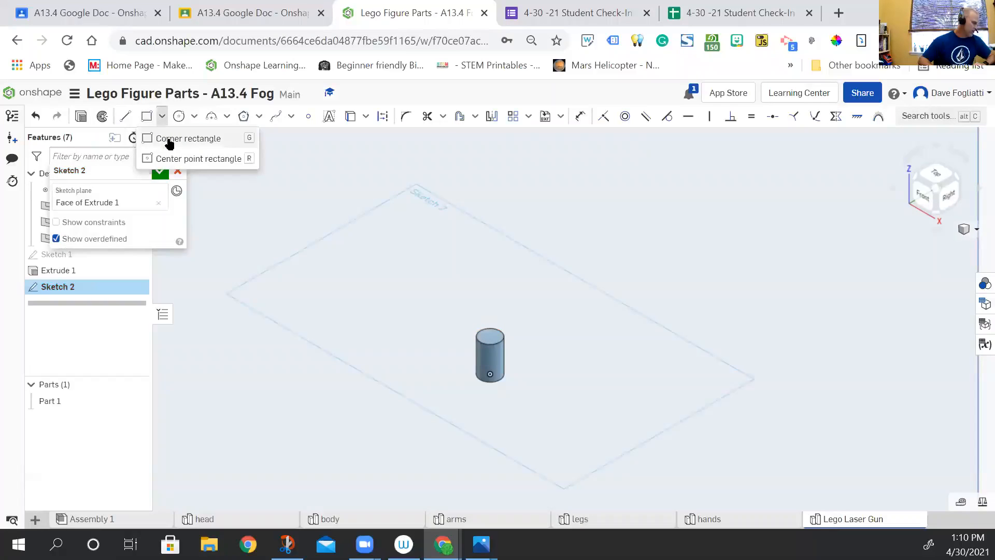
click(170, 159)
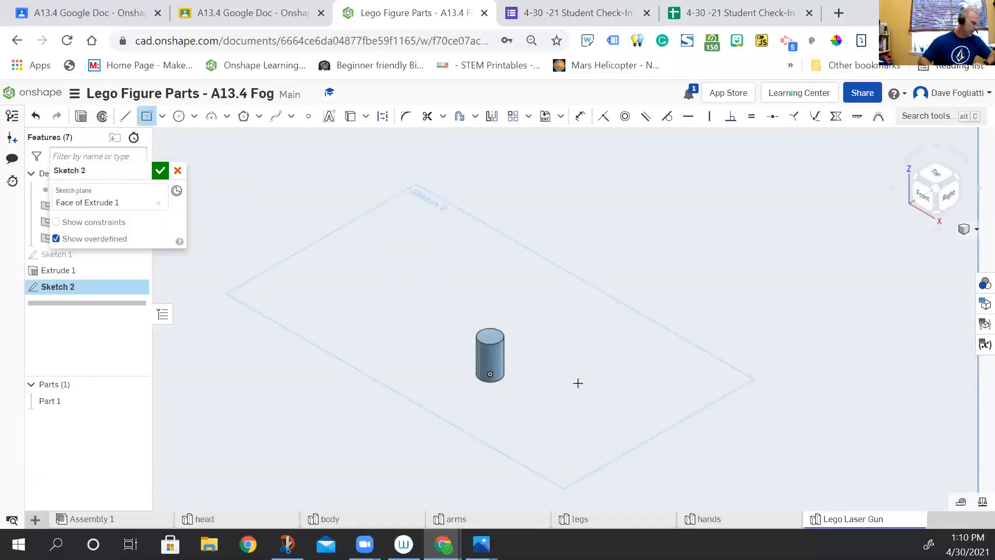
scroll(577, 383, down, 4)
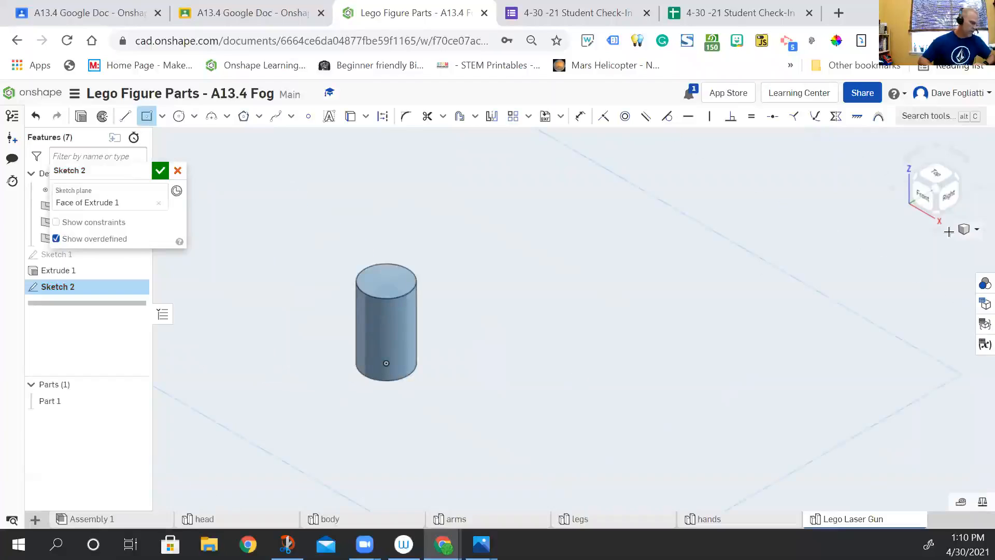
click(933, 175)
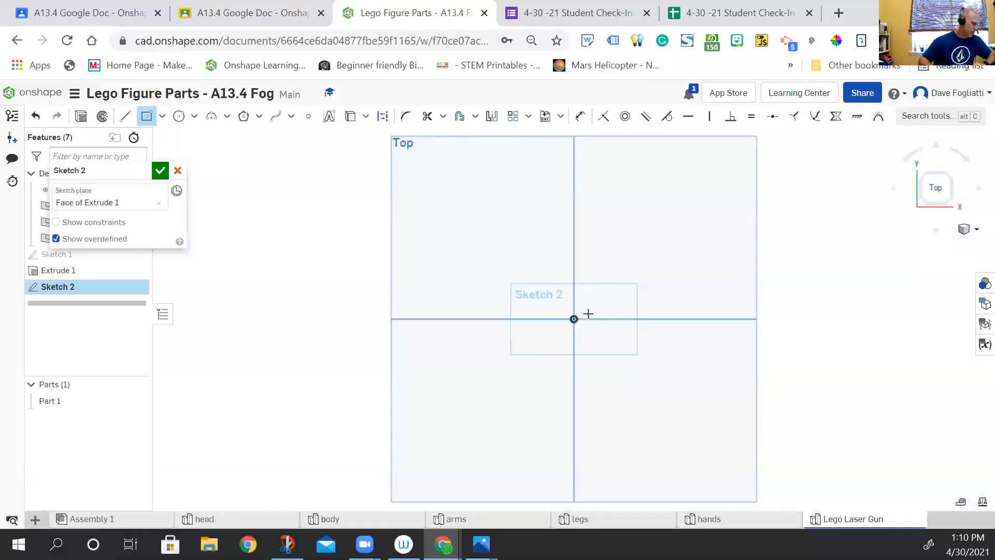
scroll(582, 322, down, 6)
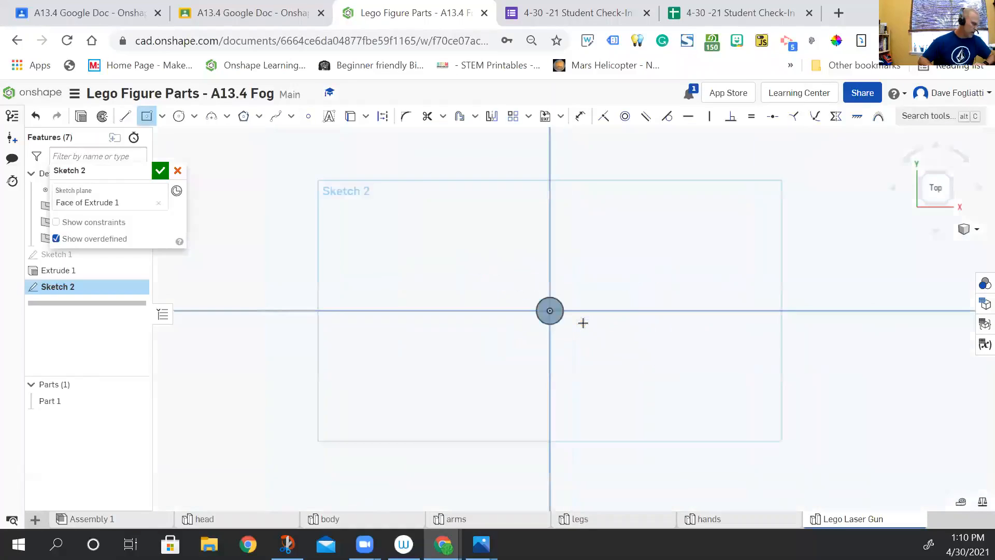
scroll(582, 320, up, 2)
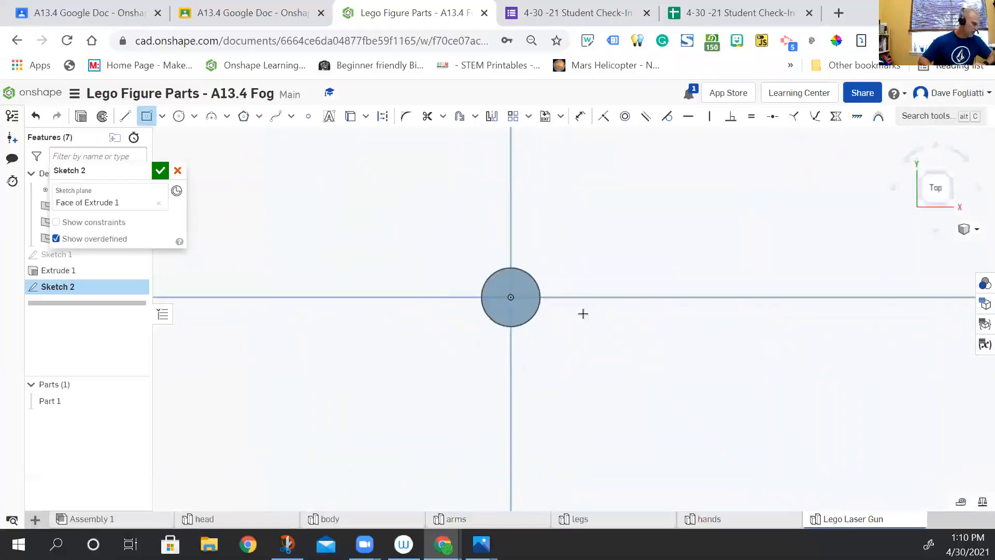
click(510, 299)
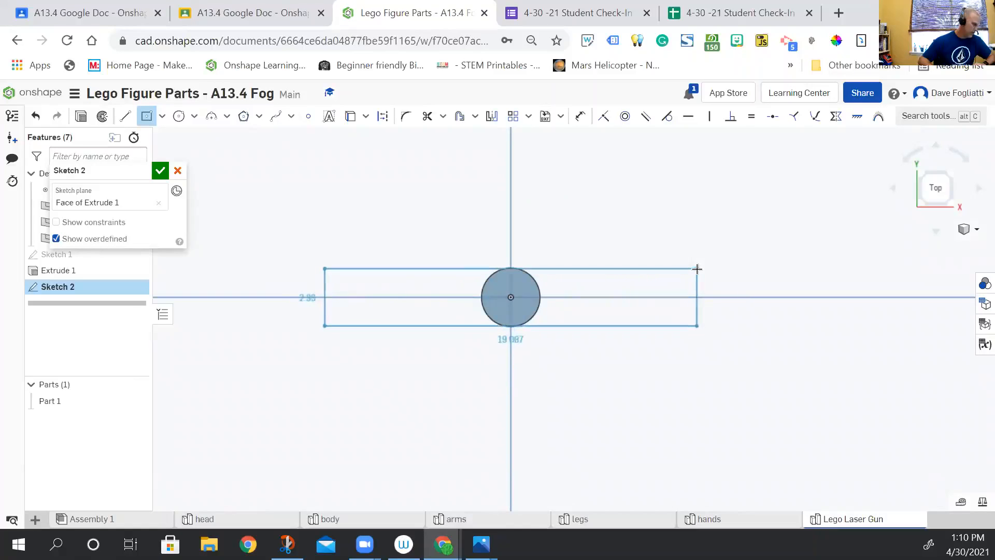
click(697, 267)
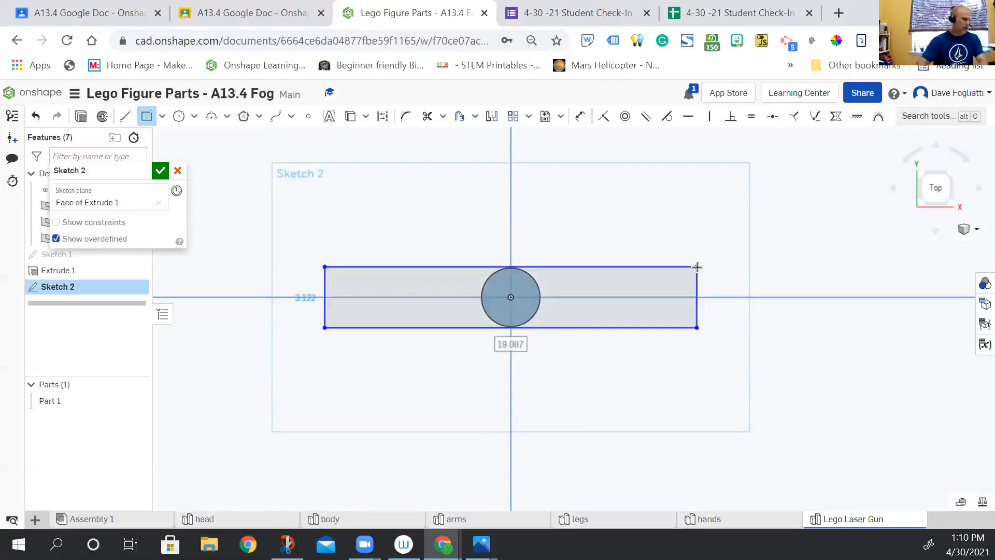
- Set the rectangle's width to 8 mm and height to 3 mm, and accept the sketch
text(8)
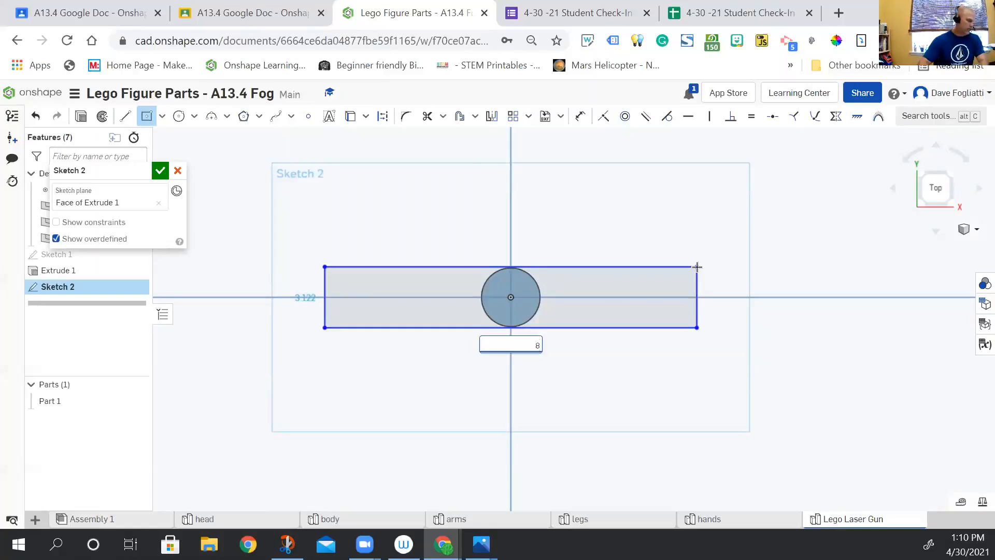
key(Return)
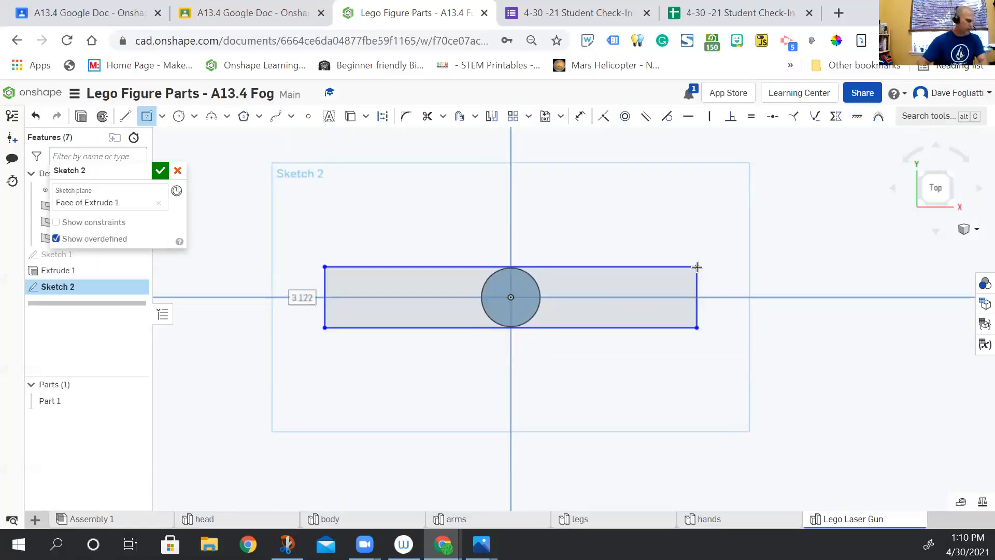
text(3)
key(Return)
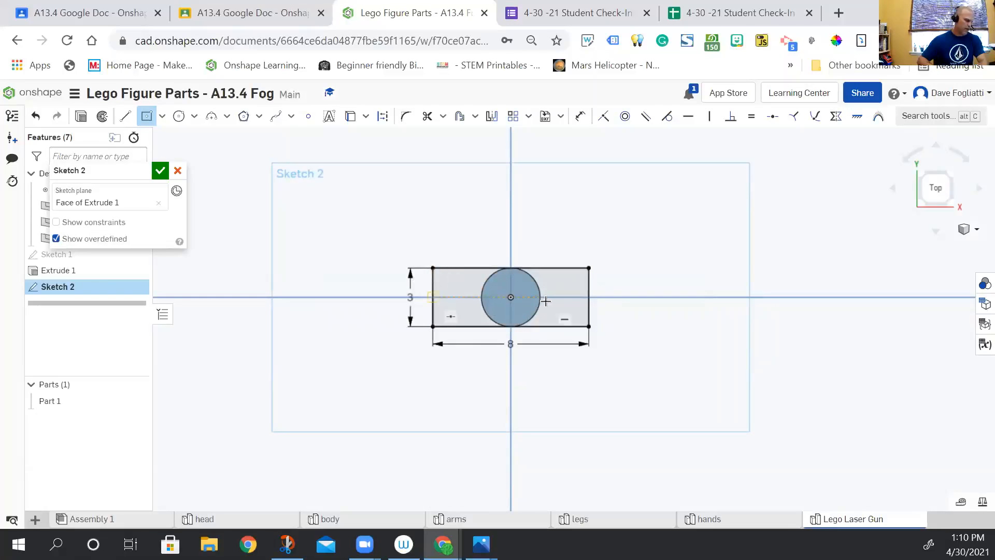
click(166, 175)
- Start an extrude of one end region of the rectangle sketch and set its operation to Add
click(978, 230)
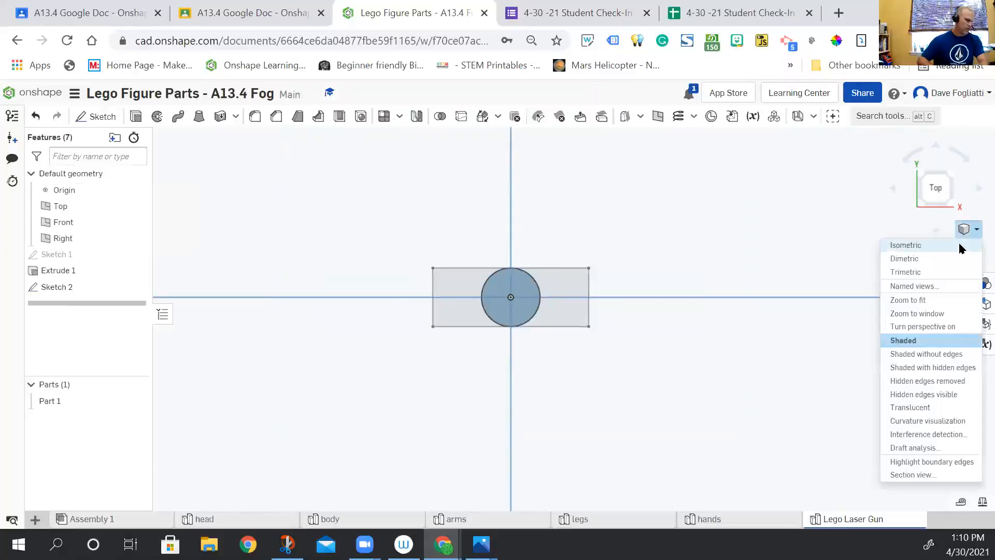
click(905, 245)
scroll(699, 305, up, 5)
scroll(699, 306, up, 3)
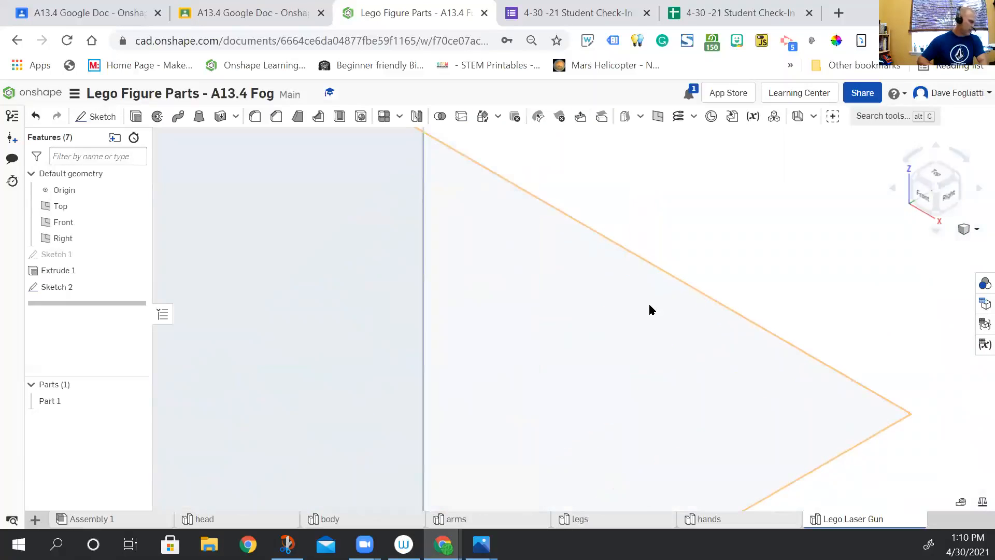
scroll(651, 308, down, 5)
middle_drag(358, 346, 533, 325)
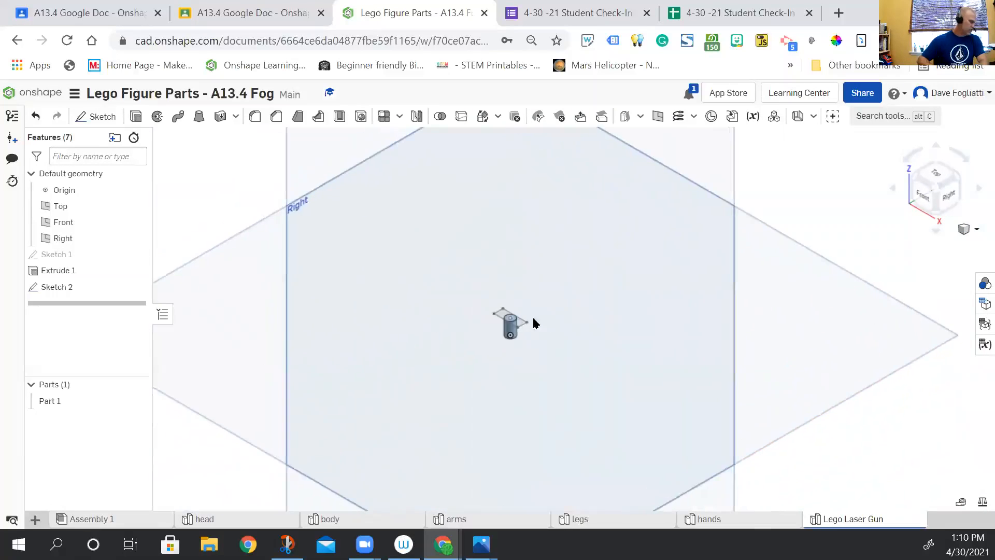
key(shift+e)
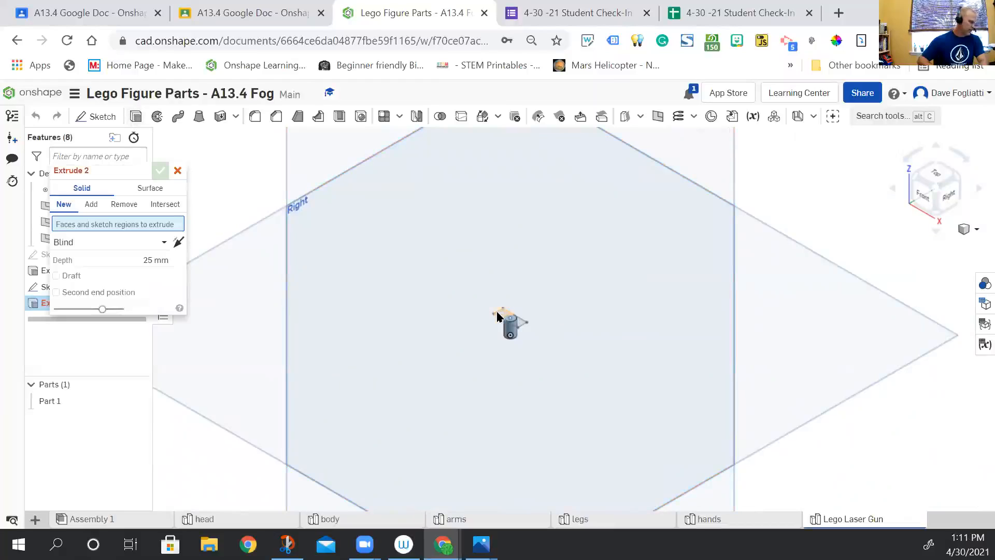
click(498, 314)
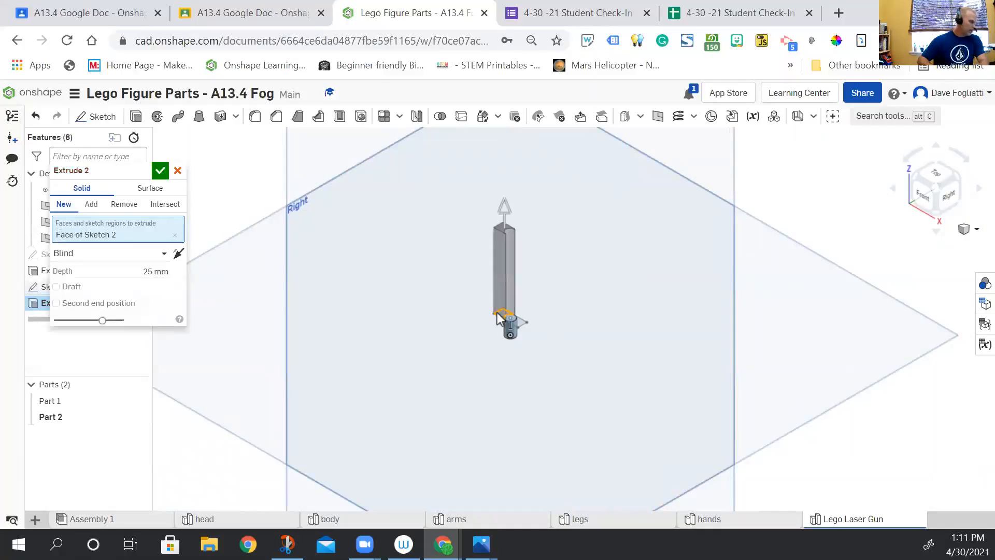
click(91, 204)
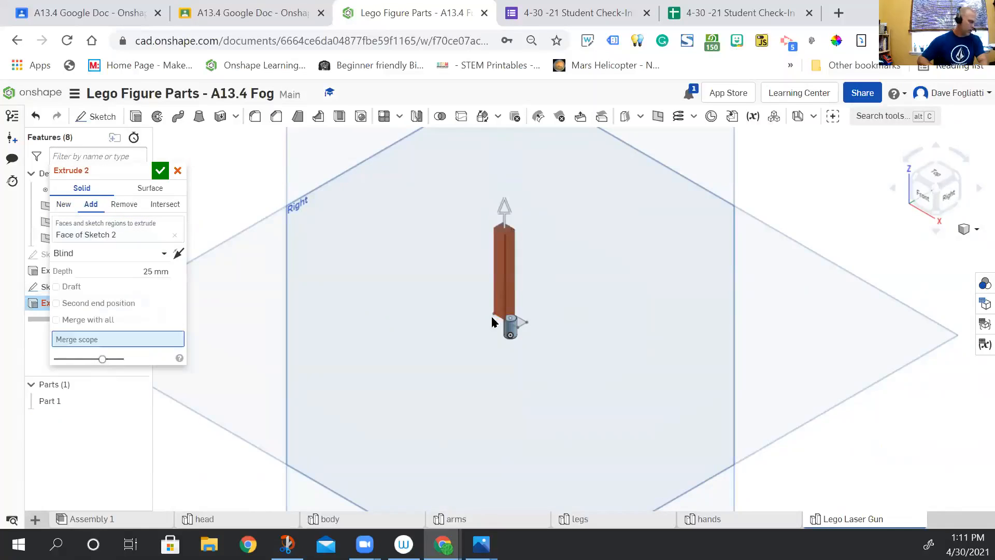
- Include the circular middle region and the opposite end region of the rectangle sketch in the Add extrude
scroll(481, 345, up, 5)
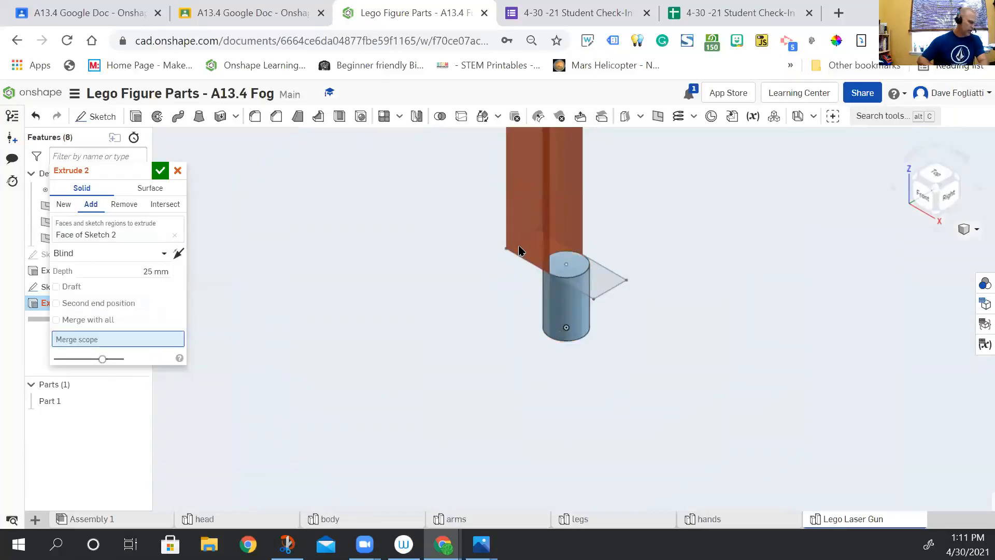
click(559, 255)
click(574, 265)
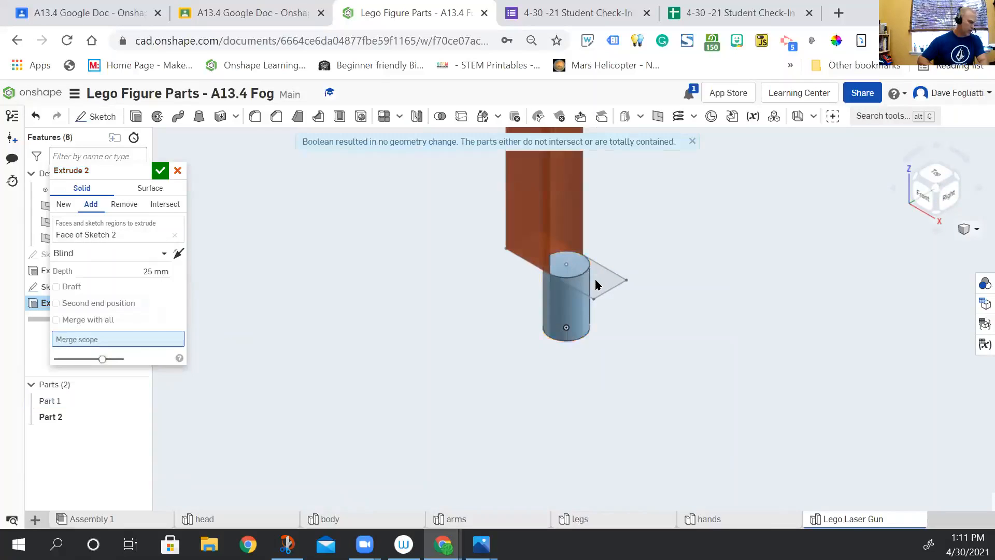
click(135, 229)
click(560, 267)
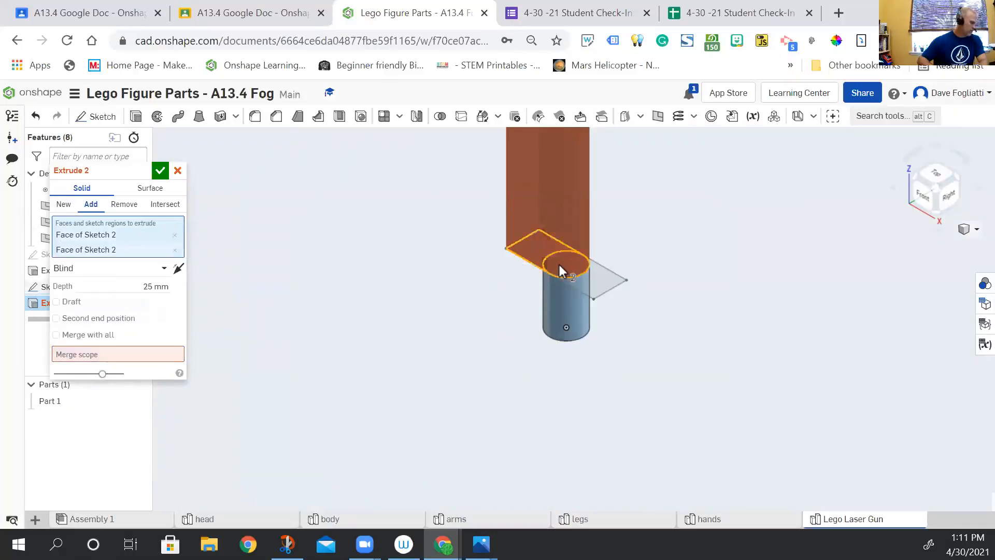
click(598, 278)
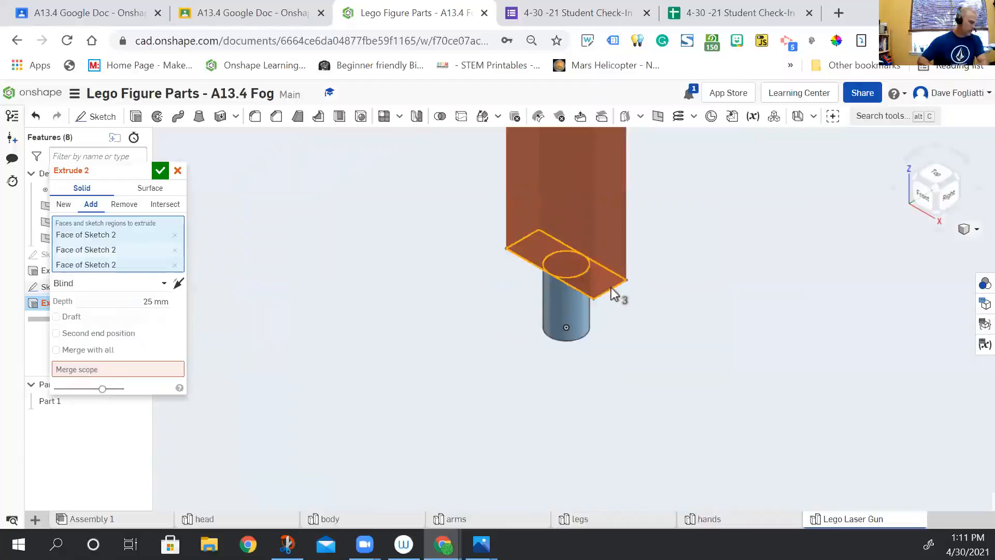
- Set the blind depth of the Add extrude to 3 mm and accept the feature
scroll(636, 305, down, 3)
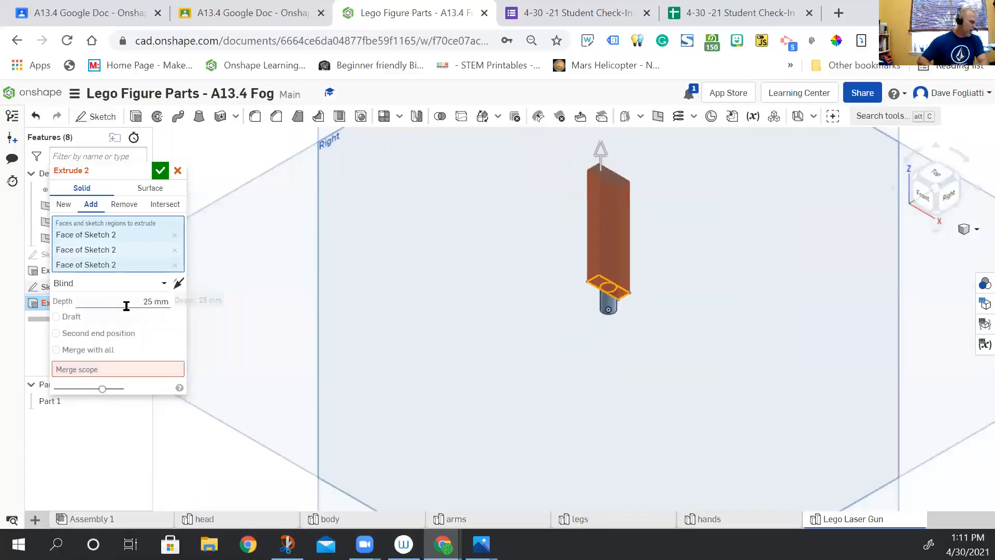
click(175, 302)
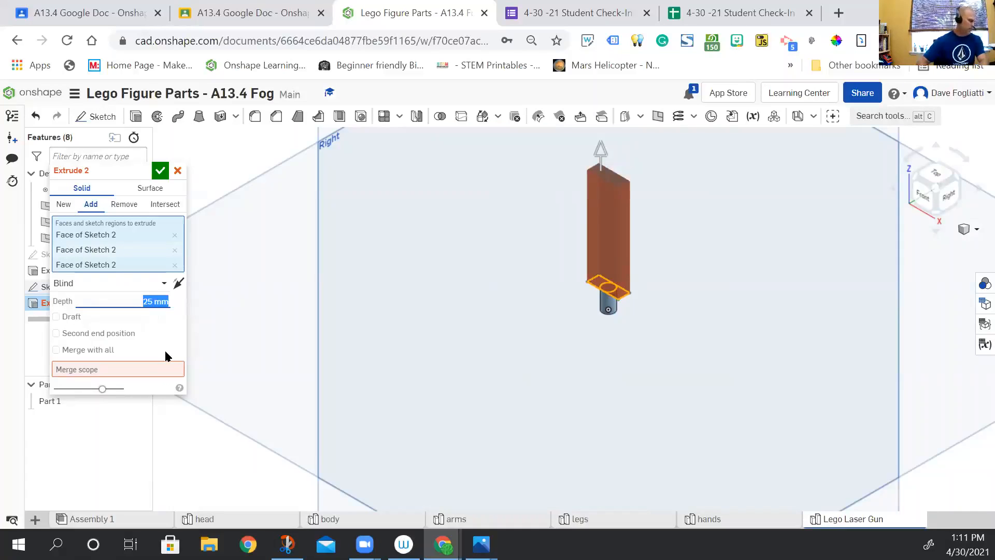
text(3)
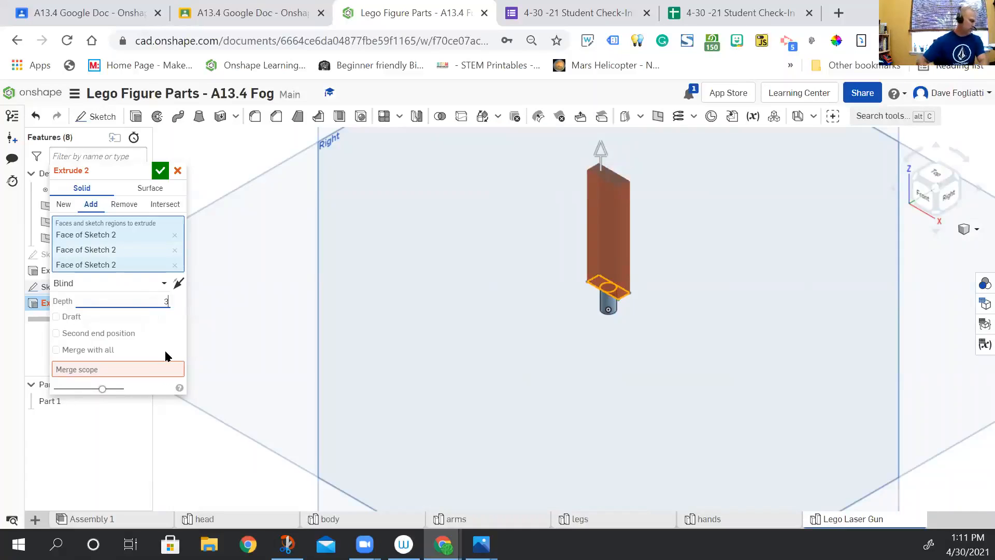
click(160, 171)
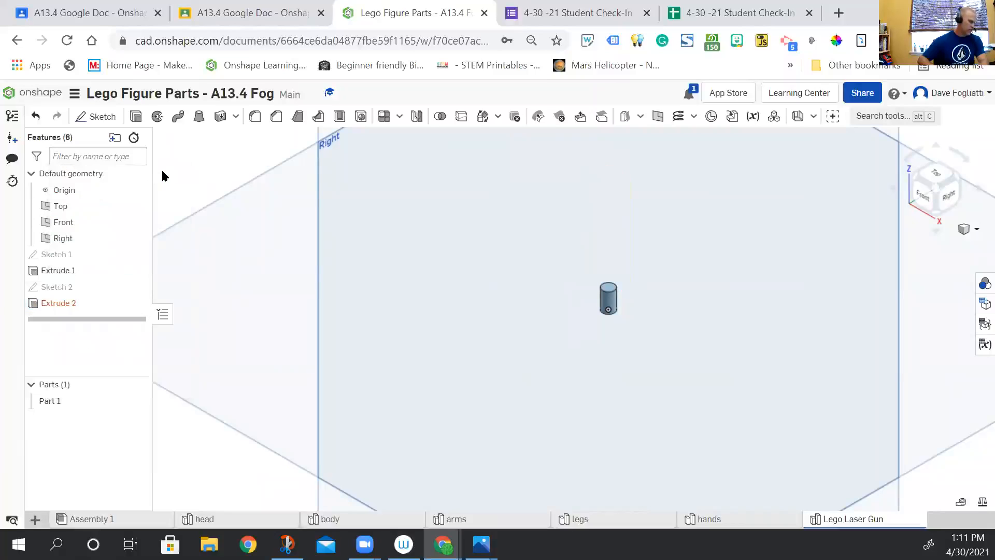
- Reopen Extrude 2 to check its settings, close it, and delete the feature
click(61, 302)
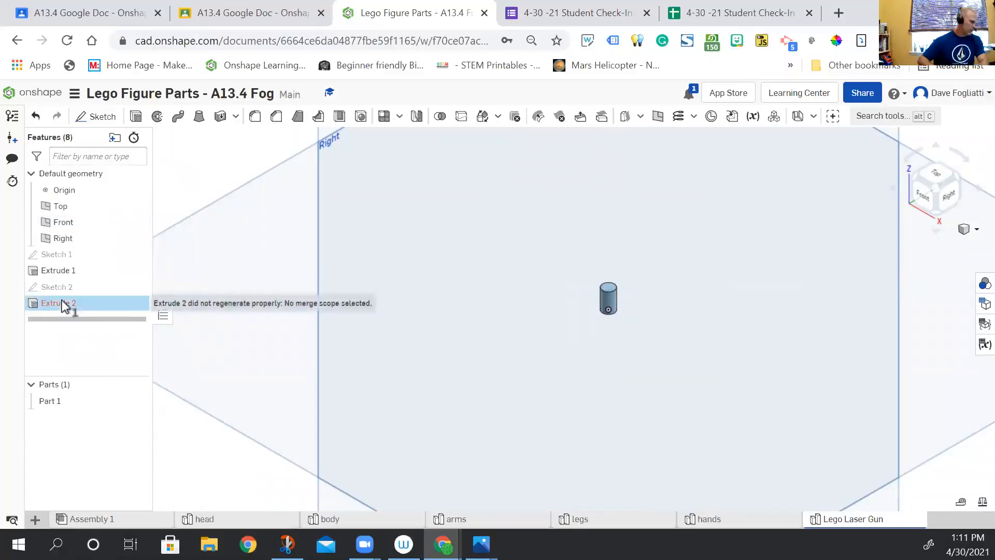
right_click(62, 303)
click(91, 325)
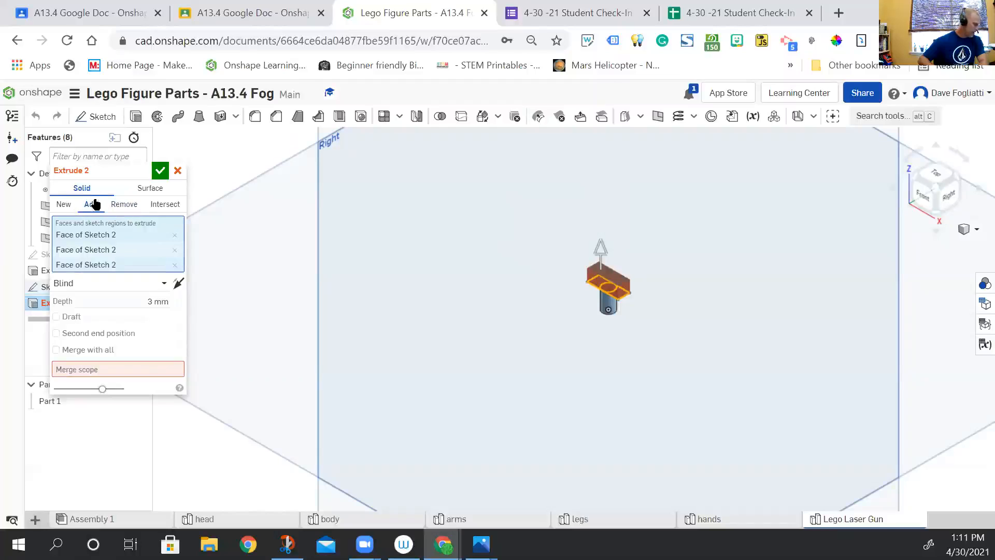
click(160, 170)
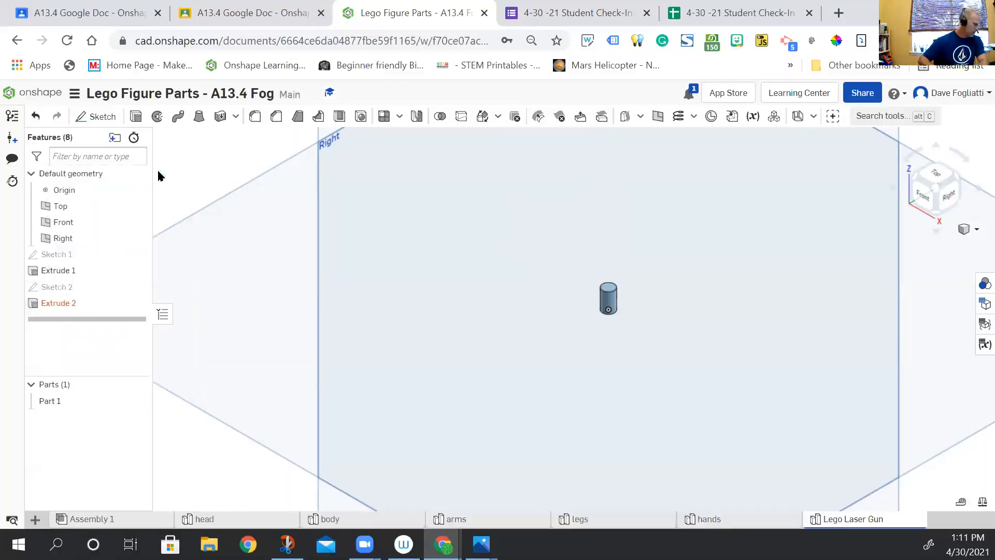
right_click(61, 304)
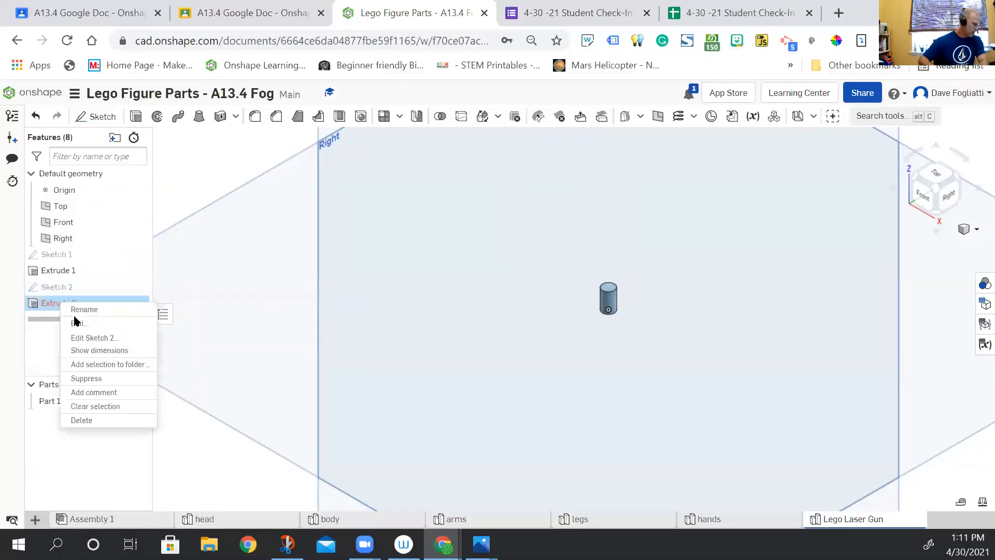
click(82, 421)
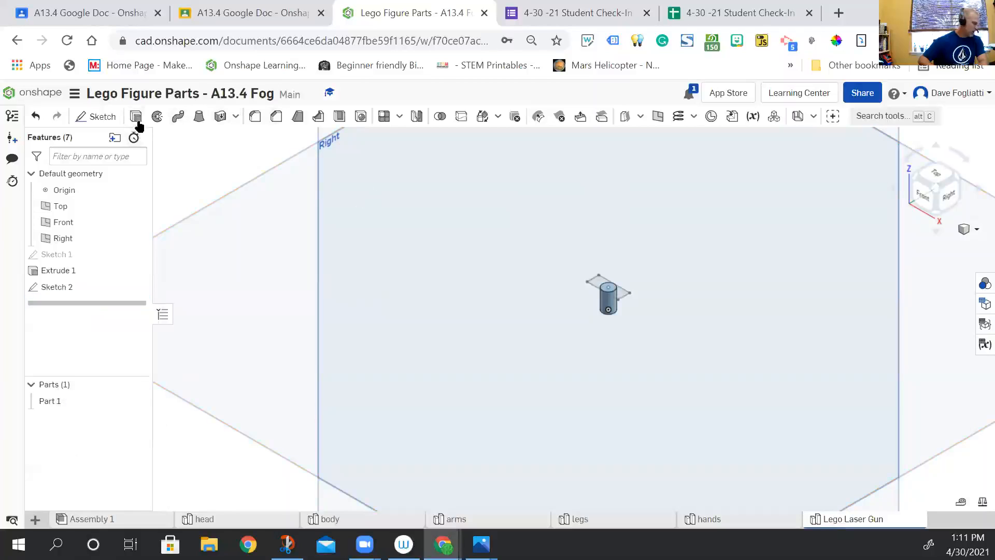
- Start an Add extrude of the circular middle region and both end regions of the rectangle sketch
click(86, 121)
click(178, 169)
click(137, 118)
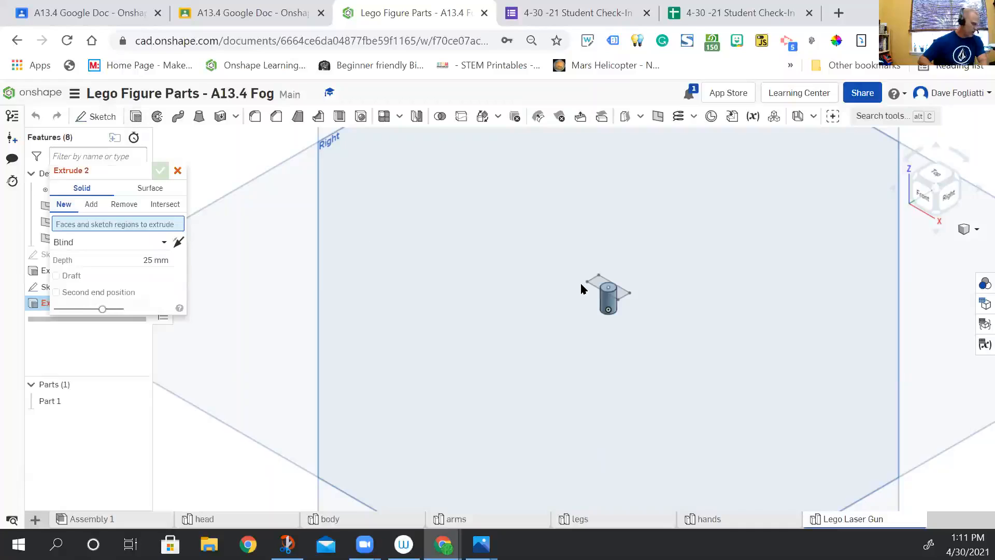
scroll(571, 284, up, 5)
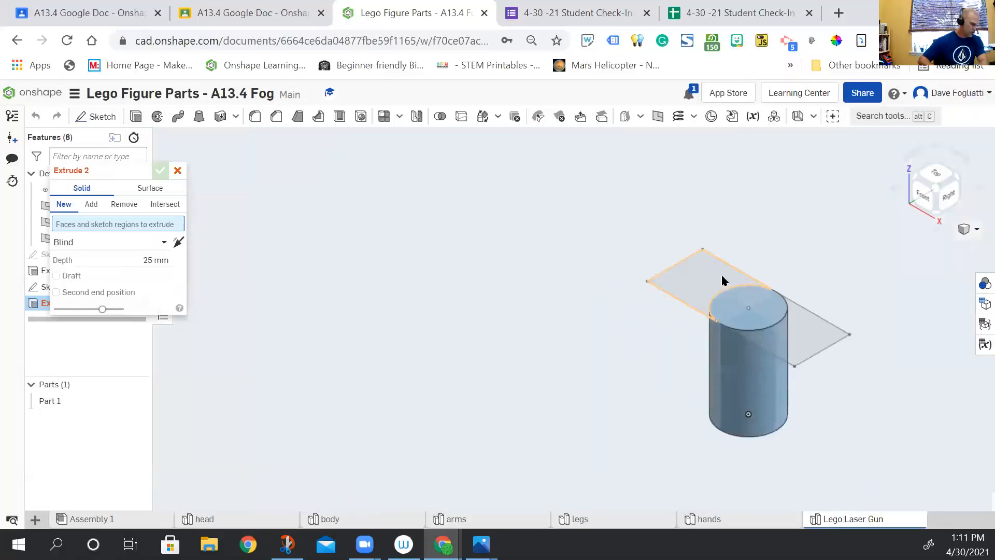
click(731, 317)
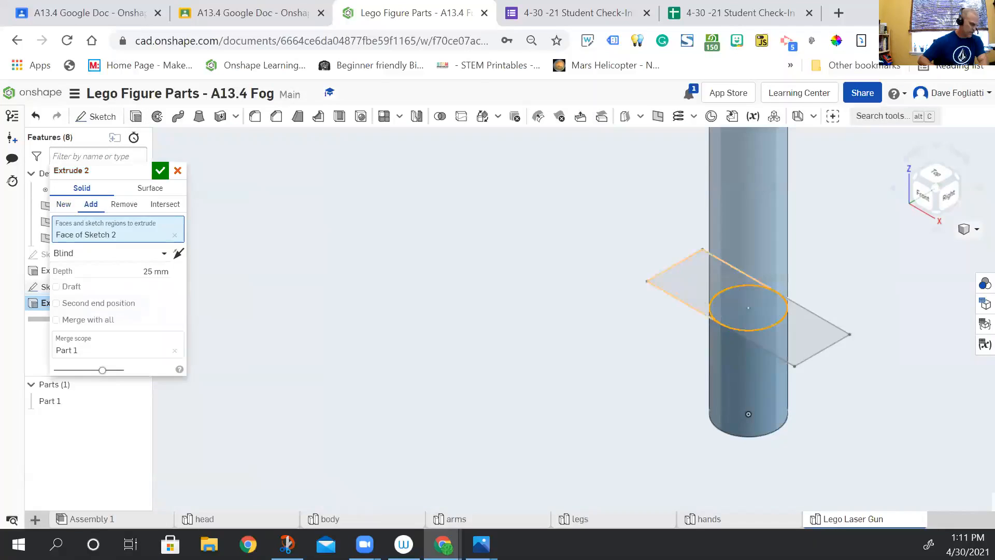
click(695, 293)
click(776, 337)
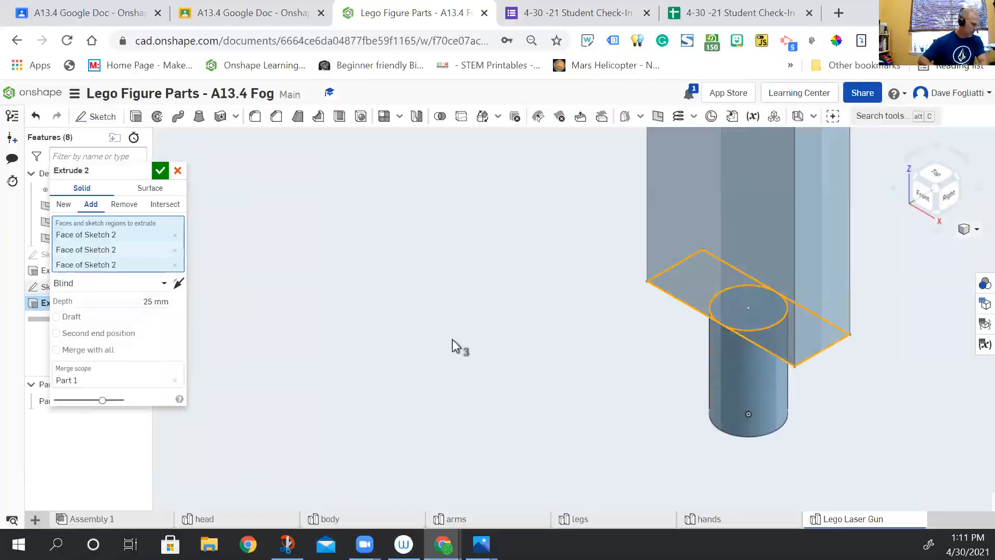
- Set the blind depth of the Add extrude to 3 mm and accept the gun body feature
click(152, 302)
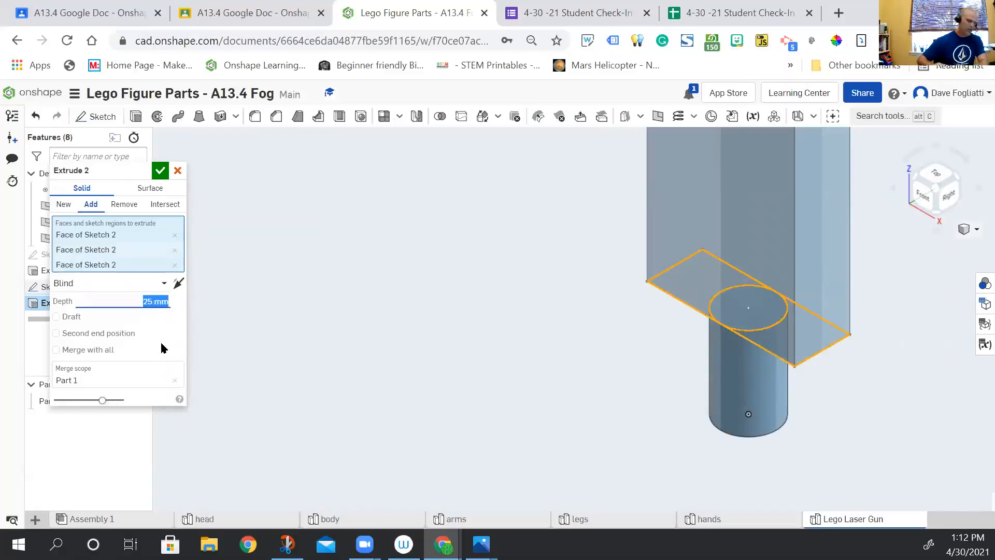
text(3)
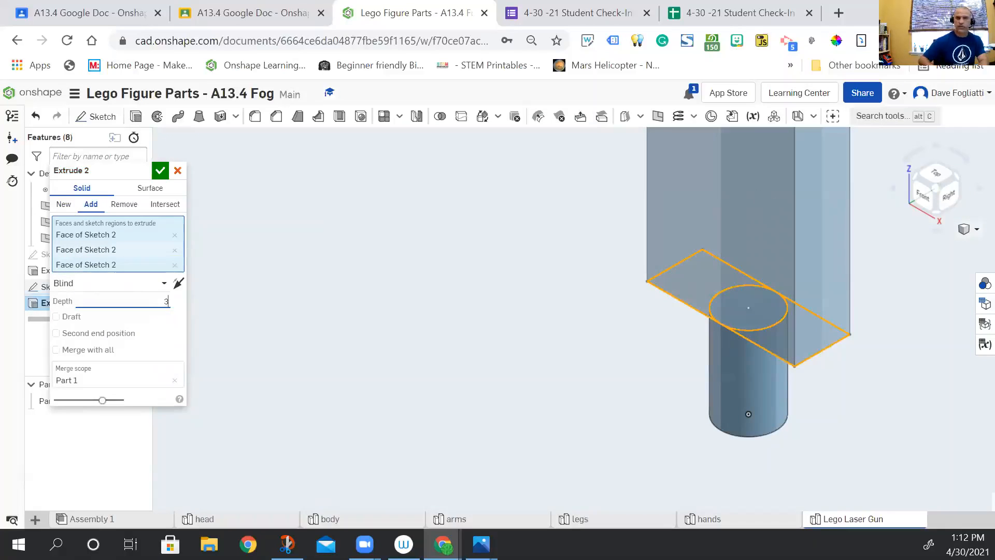
key(Return)
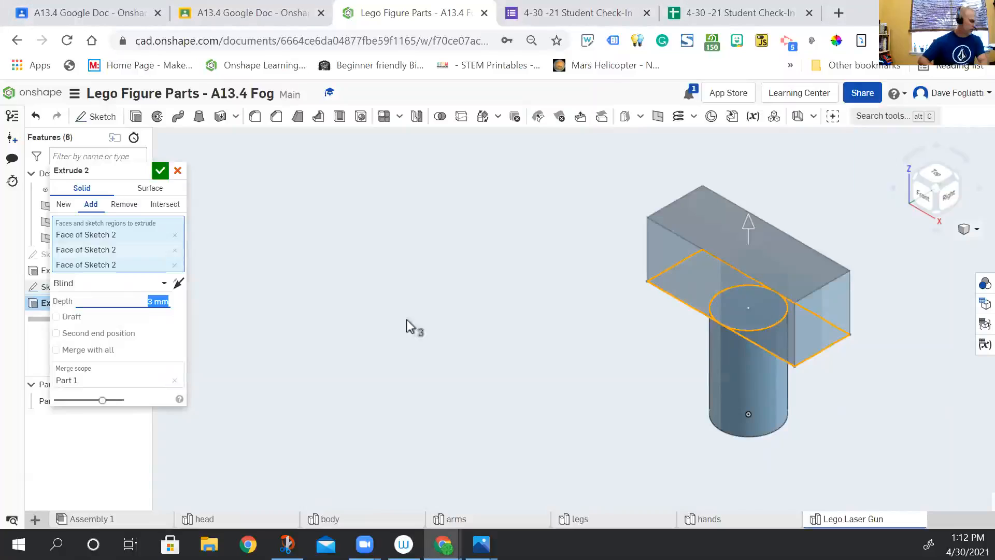
click(157, 172)
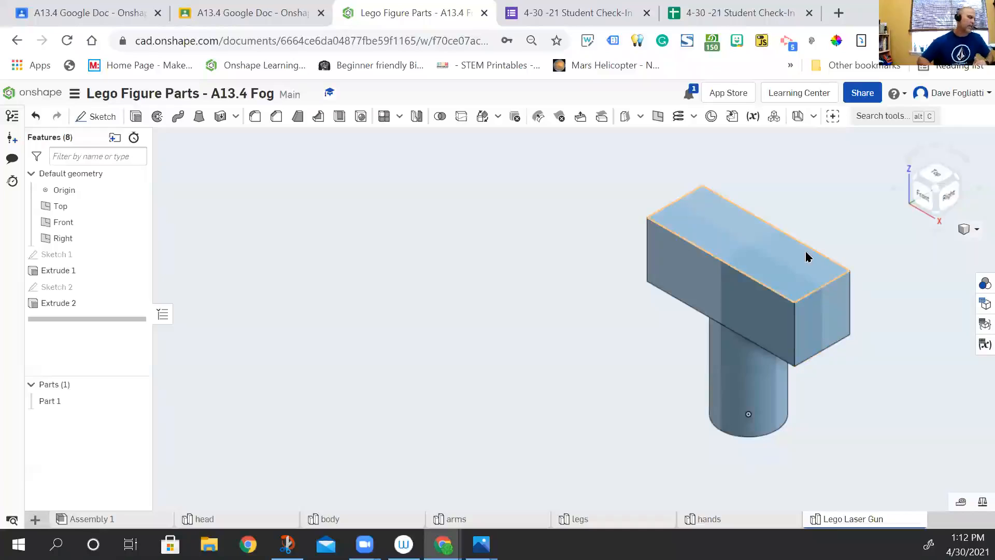
- Examine the gun body and grip from other sides and return to the isometric view
scroll(805, 273, down, 2)
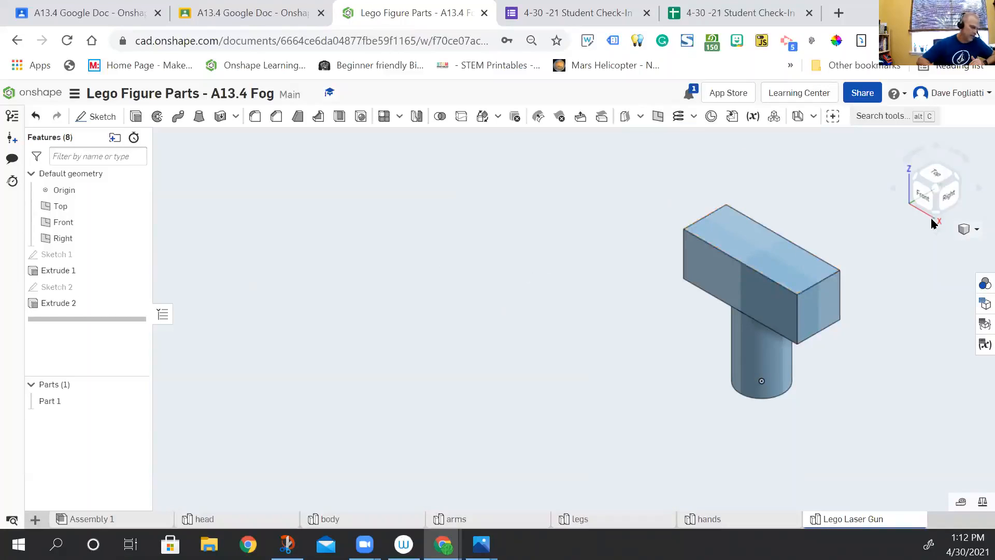
click(892, 188)
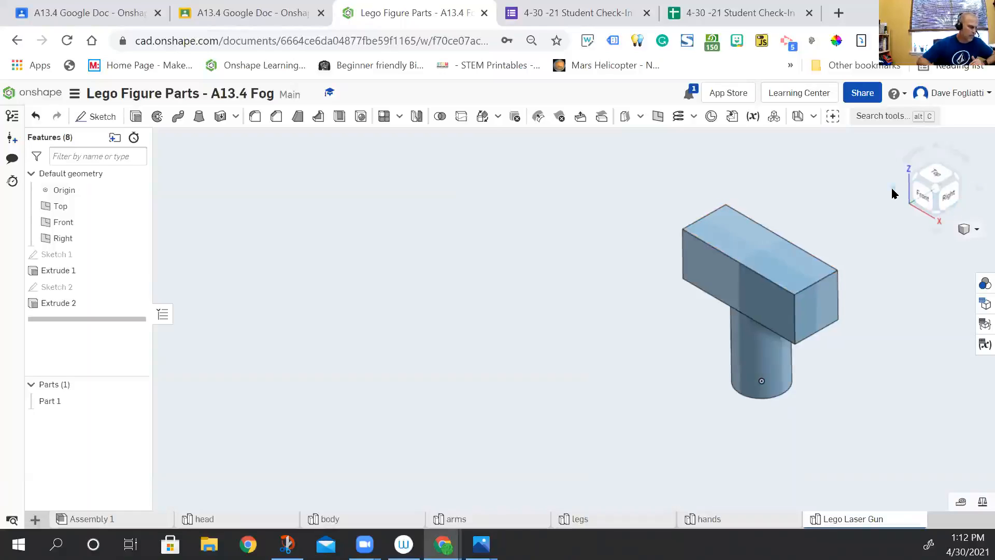
click(892, 189)
click(892, 188)
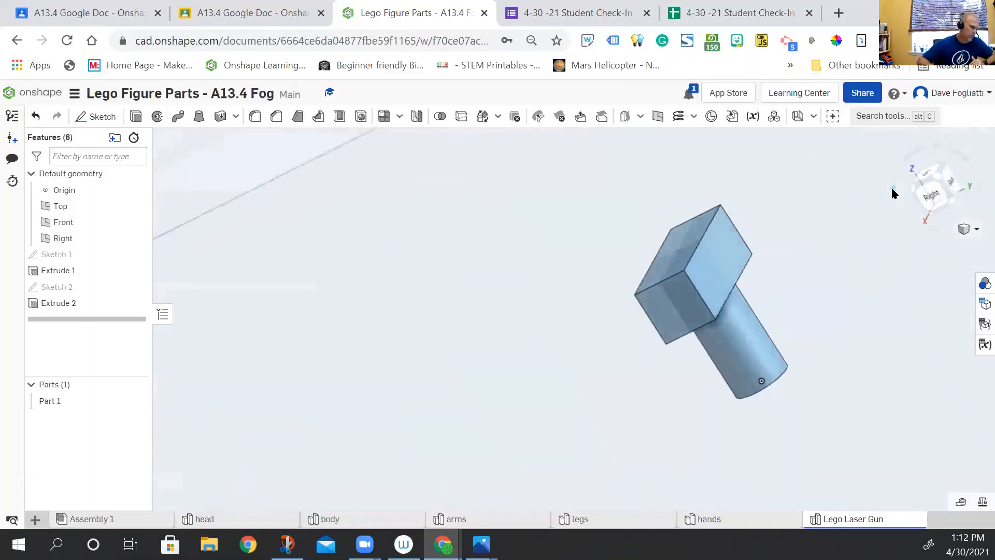
click(892, 189)
click(892, 190)
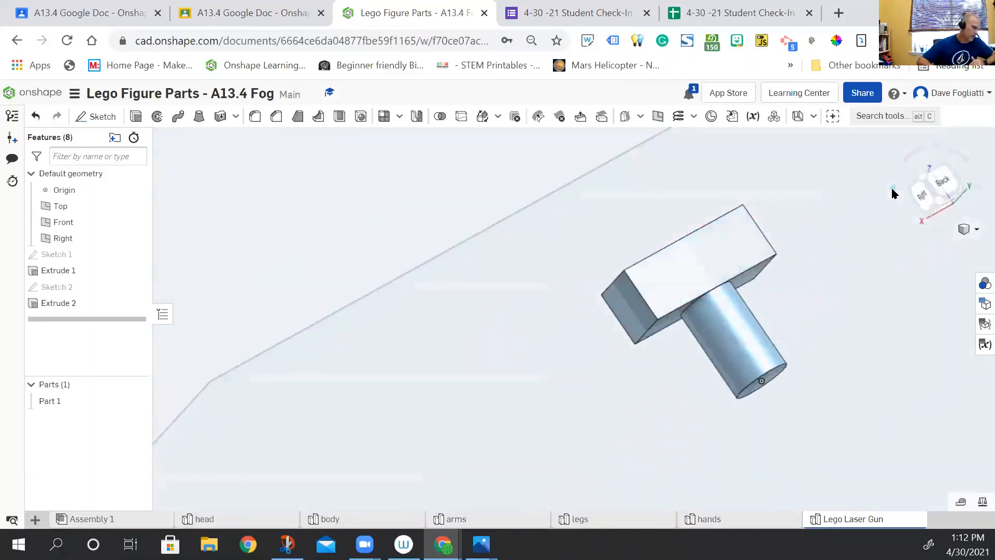
click(964, 231)
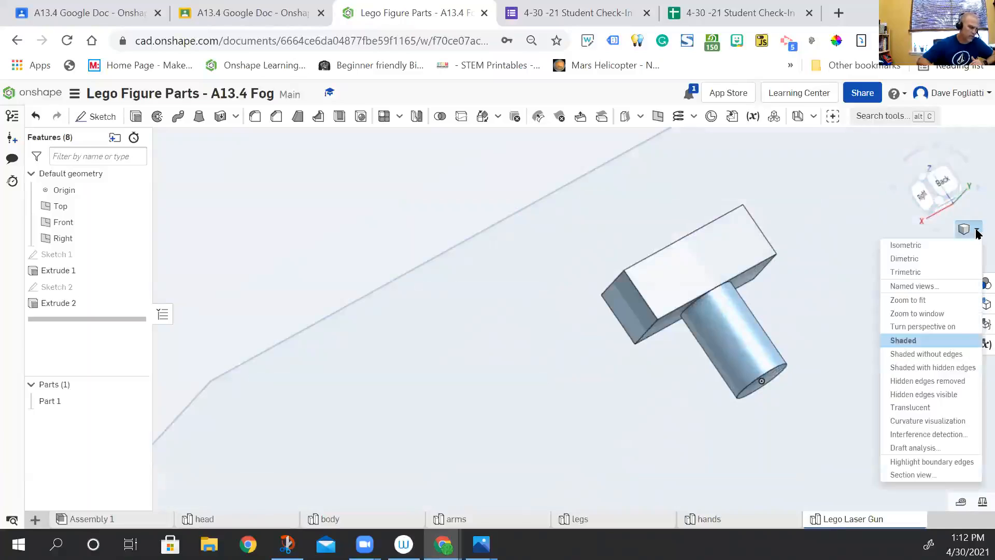
click(963, 246)
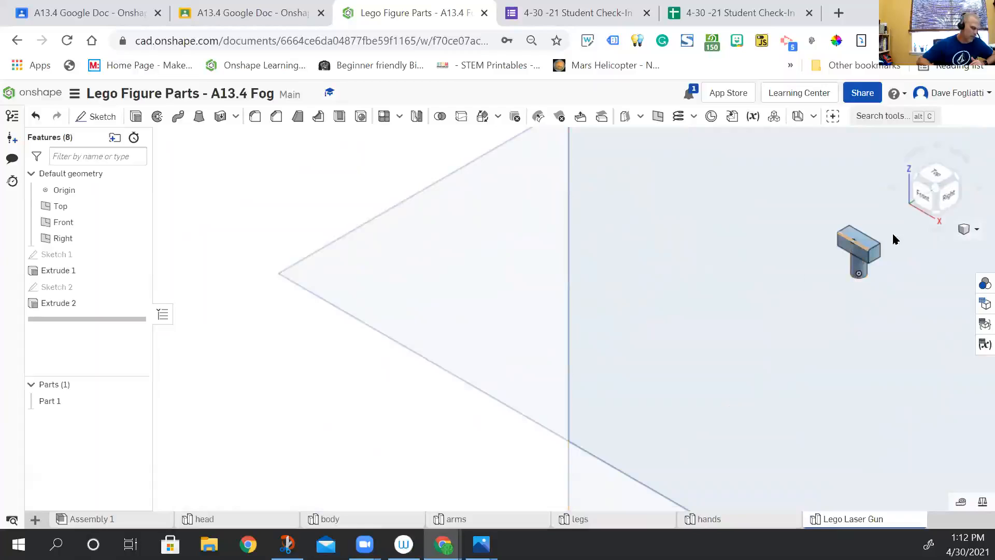
- Orient the model to the Right view and start a sketch on the gun body's square end face
click(947, 201)
scroll(694, 294, up, 6)
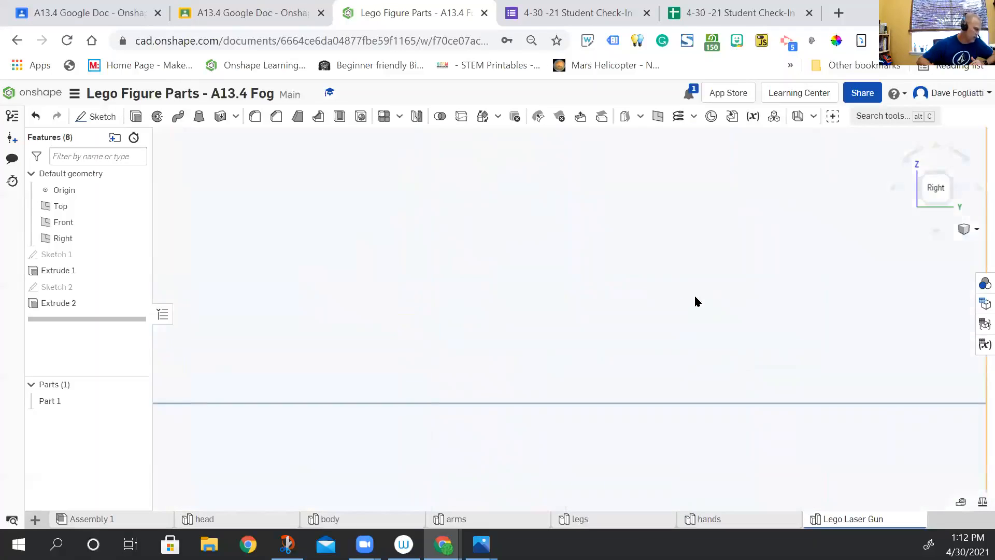
scroll(695, 295, down, 5)
middle_drag(418, 303, 619, 274)
scroll(619, 275, up, 5)
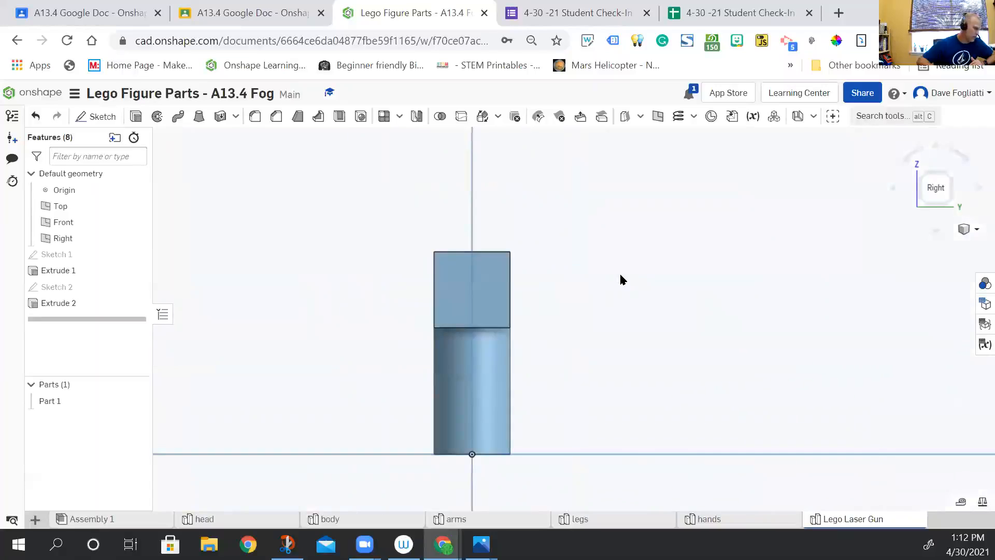
scroll(620, 275, up, 2)
middle_drag(532, 353, 614, 318)
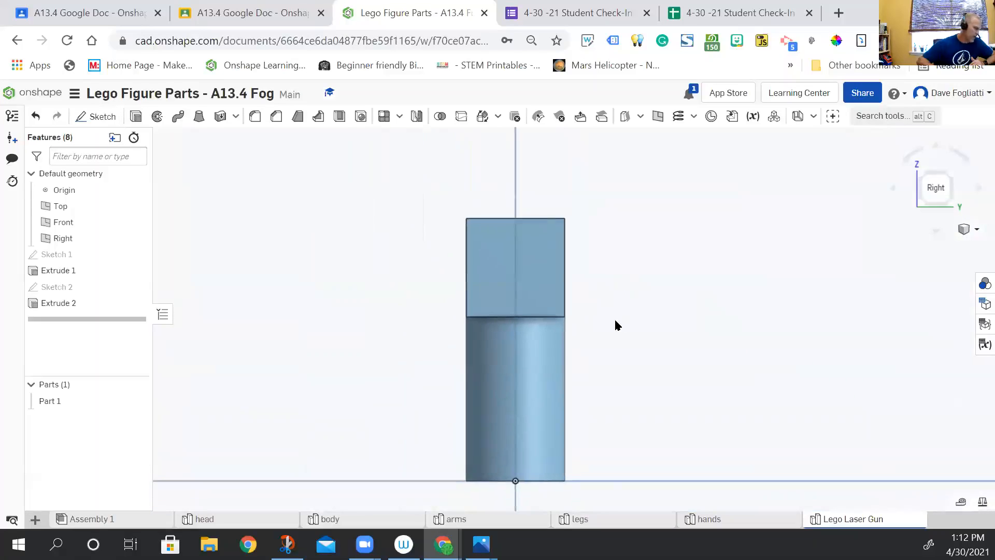
click(91, 120)
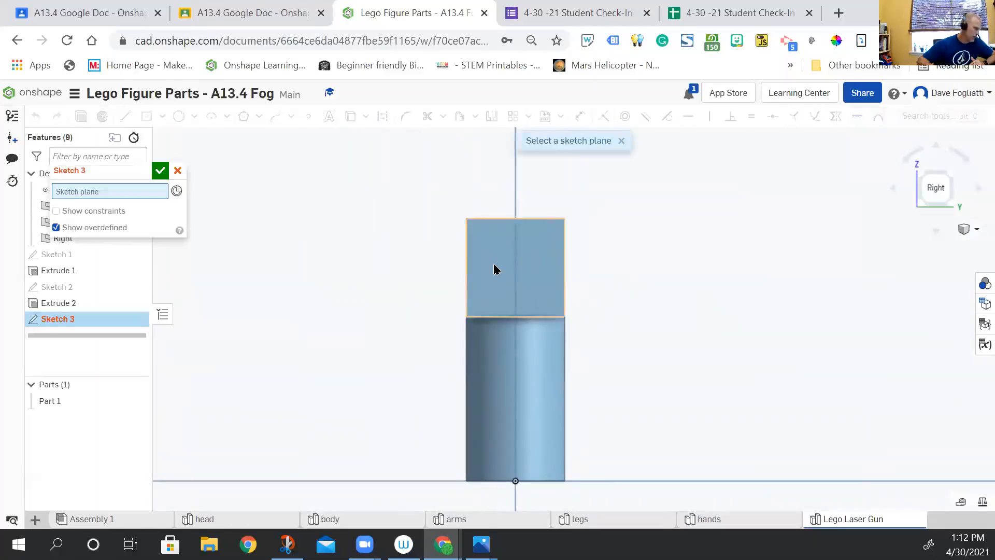
click(493, 266)
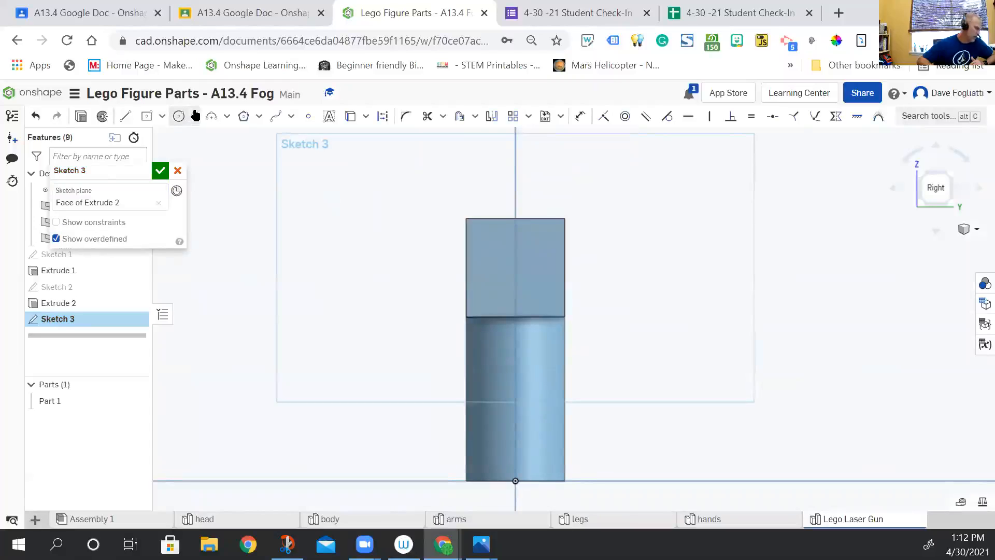
- Try to draw a small 3 point circle near the centre of the end face and undo it
click(194, 116)
click(204, 158)
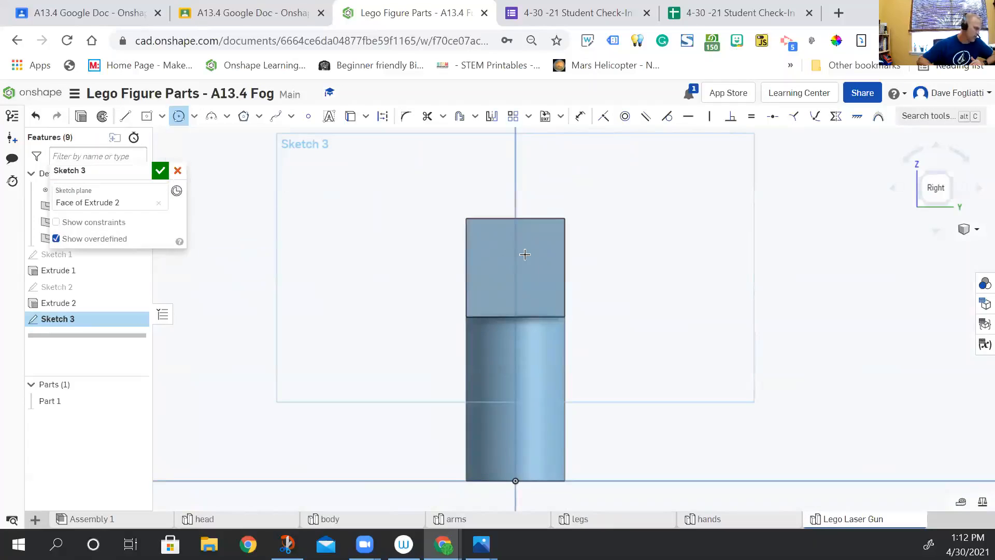
scroll(522, 251, up, 5)
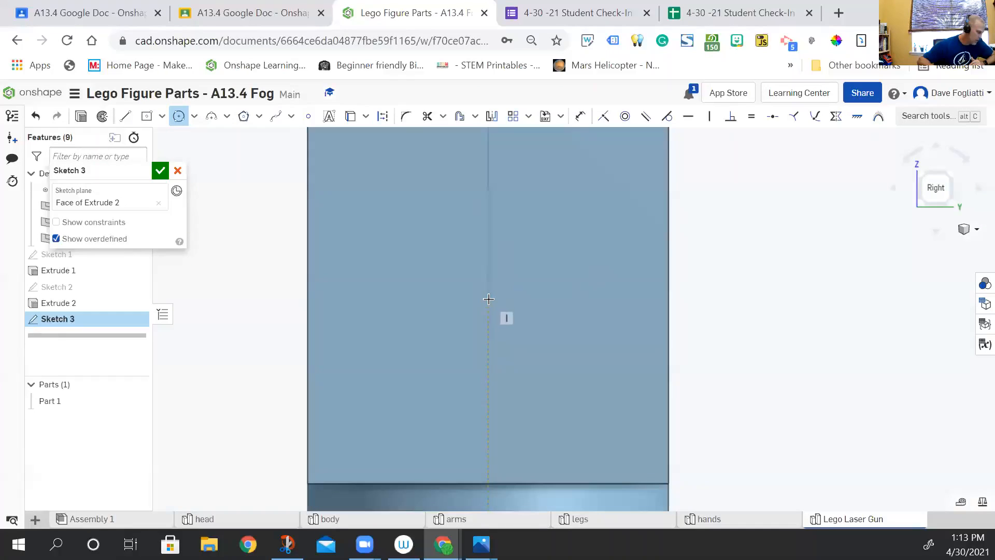
click(509, 290)
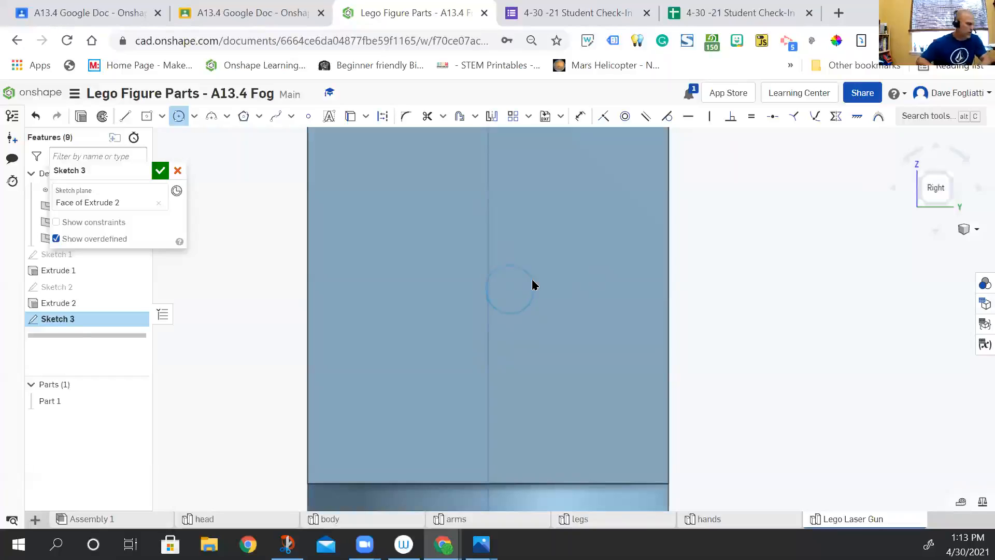
key(ctrl+z)
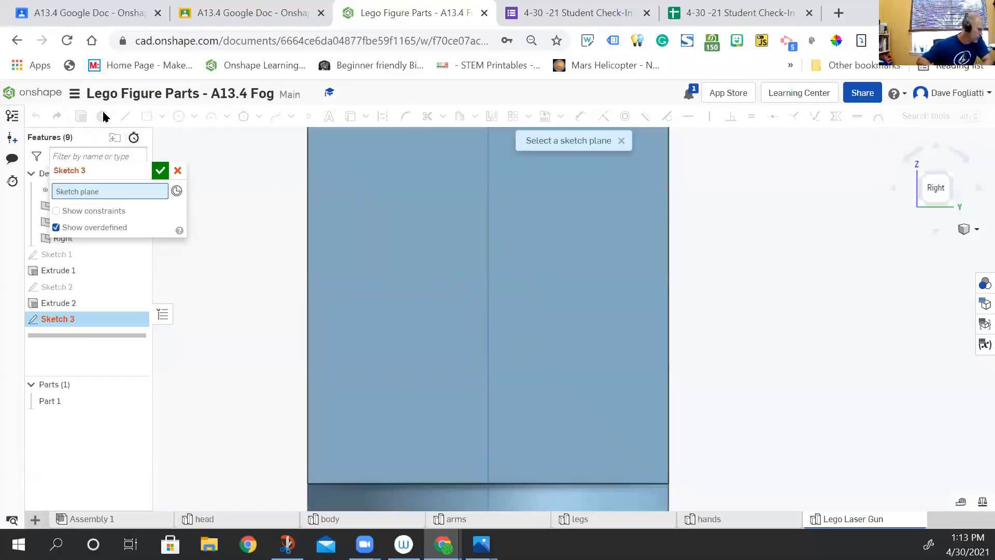
- Select the end face as sketch plane again and draw a center point circle about 2.08 mm in diameter on its vertical centerline
click(410, 213)
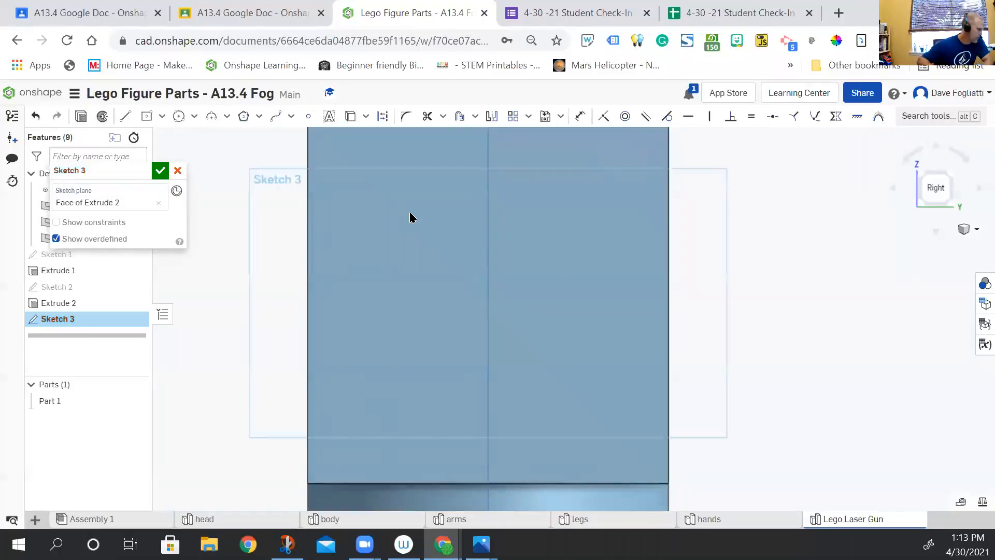
click(190, 118)
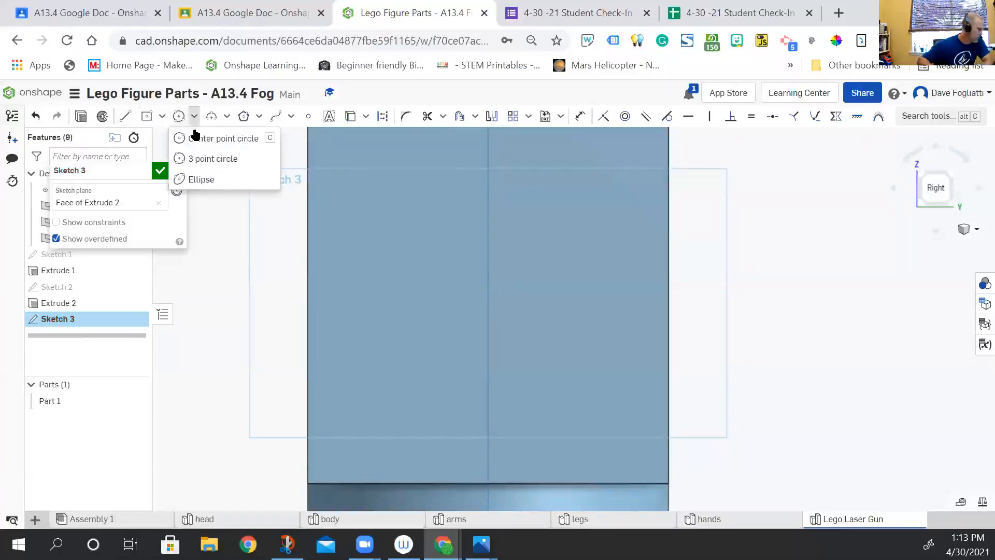
click(207, 136)
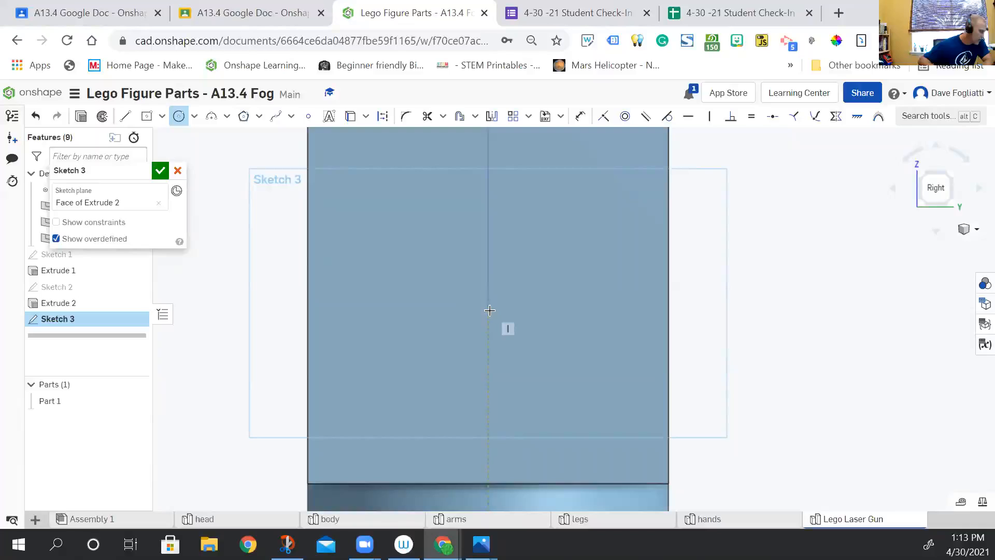
scroll(489, 300, up, 1)
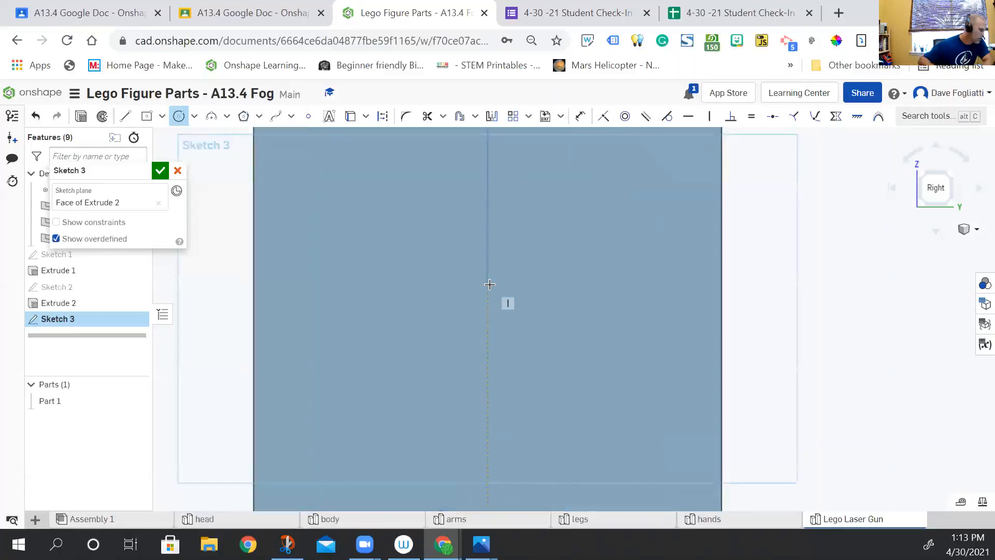
scroll(489, 300, down, 3)
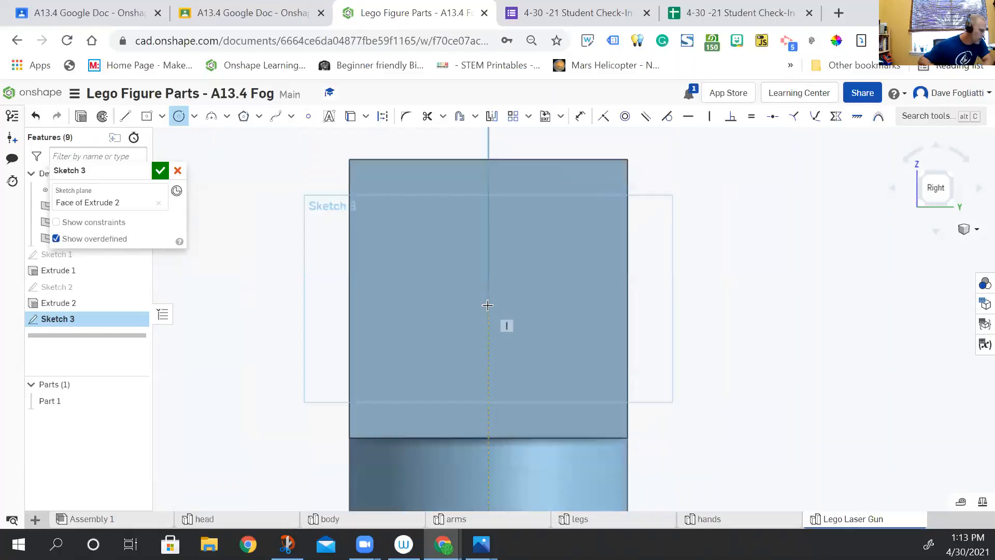
click(489, 303)
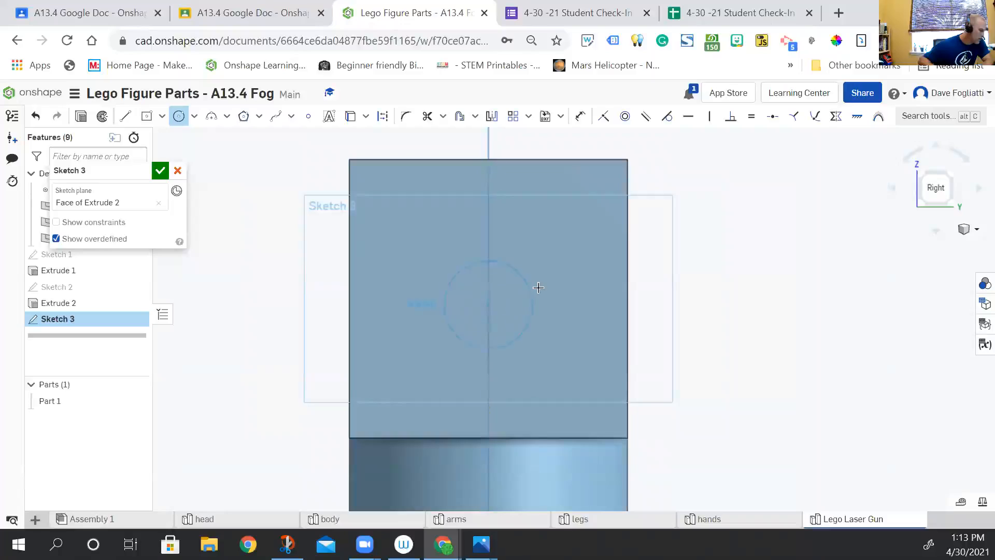
click(581, 281)
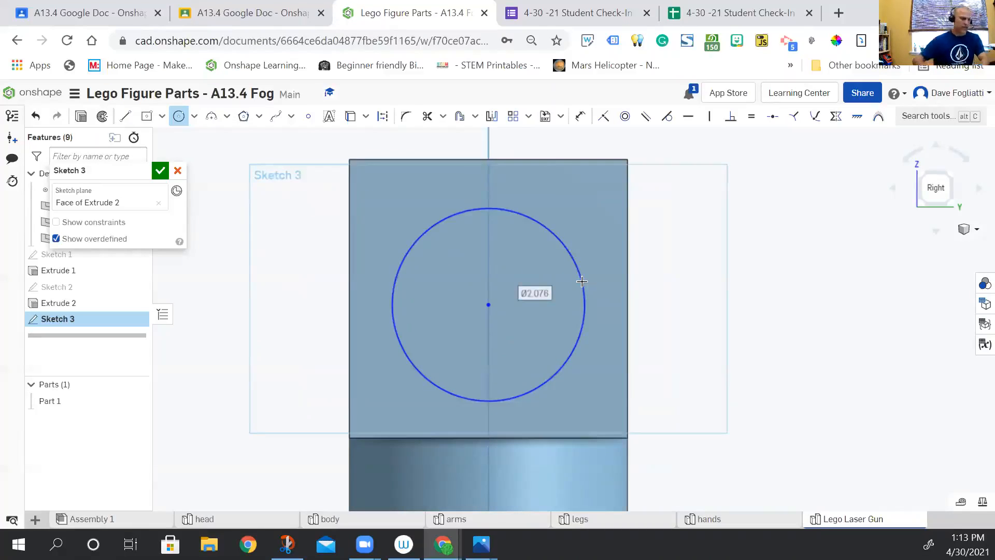
- Set the circle's diameter to 2 mm and accept the sketch
text(2)
key(Return)
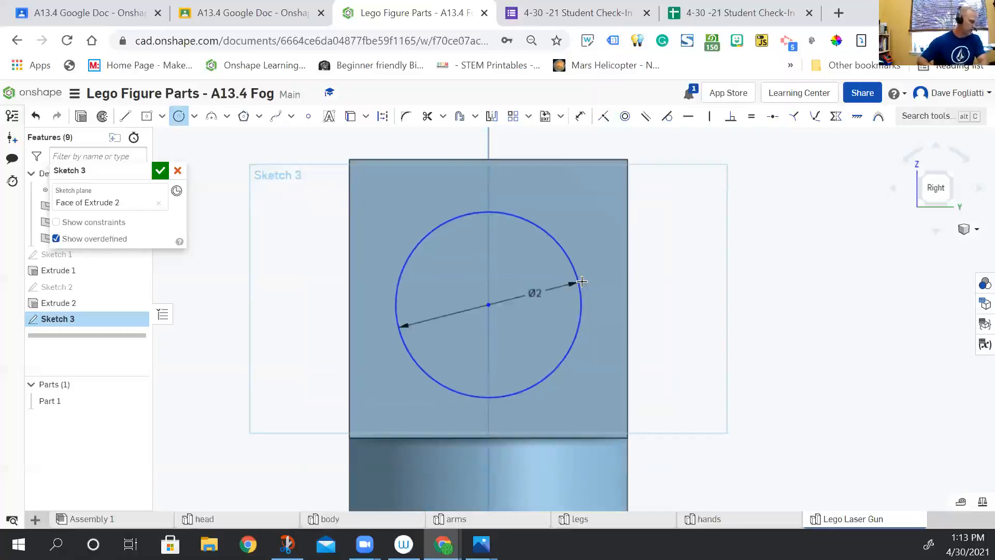
click(160, 172)
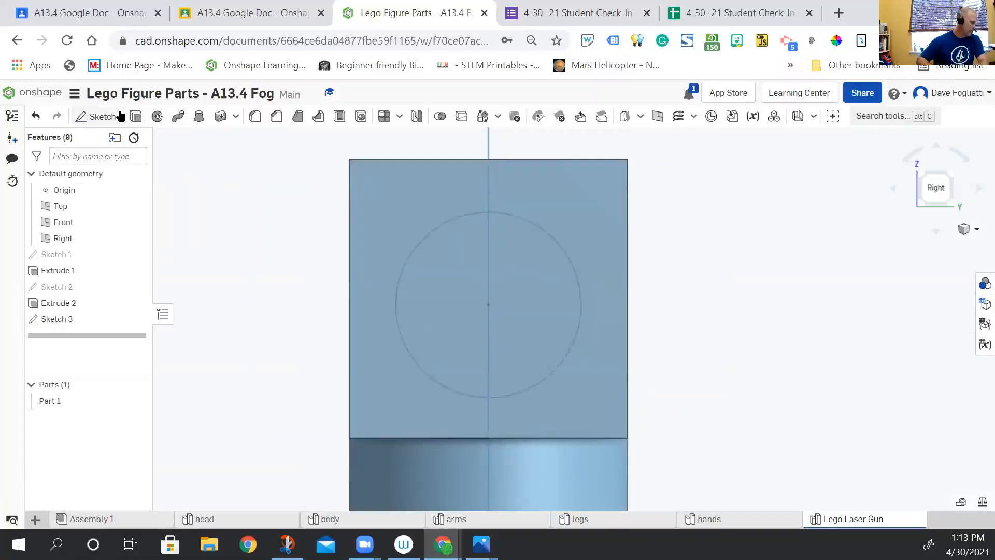
- Extrude the 2 mm circle on the gun body's end face 5 mm, adding it to the existing part as the barrel
click(139, 118)
click(456, 297)
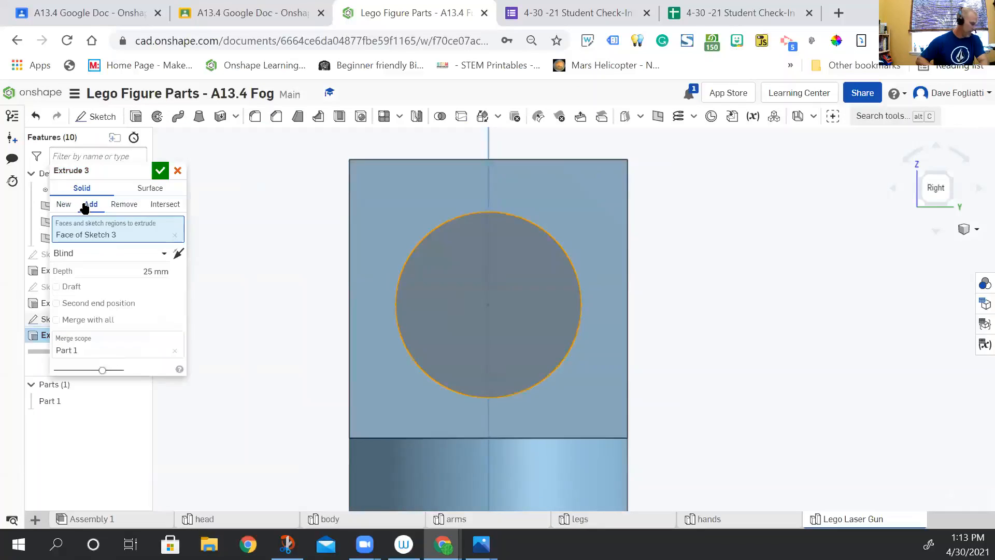
click(149, 271)
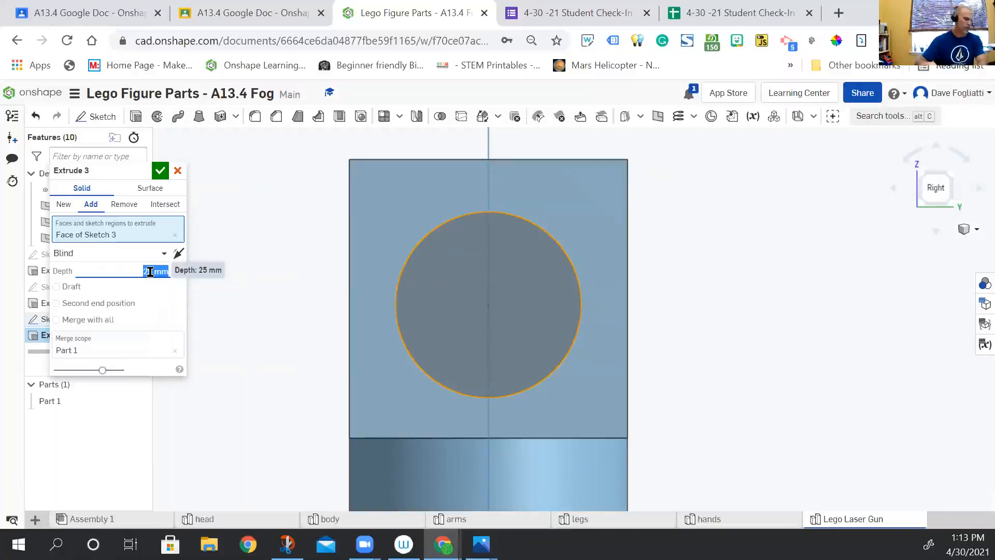
text(5)
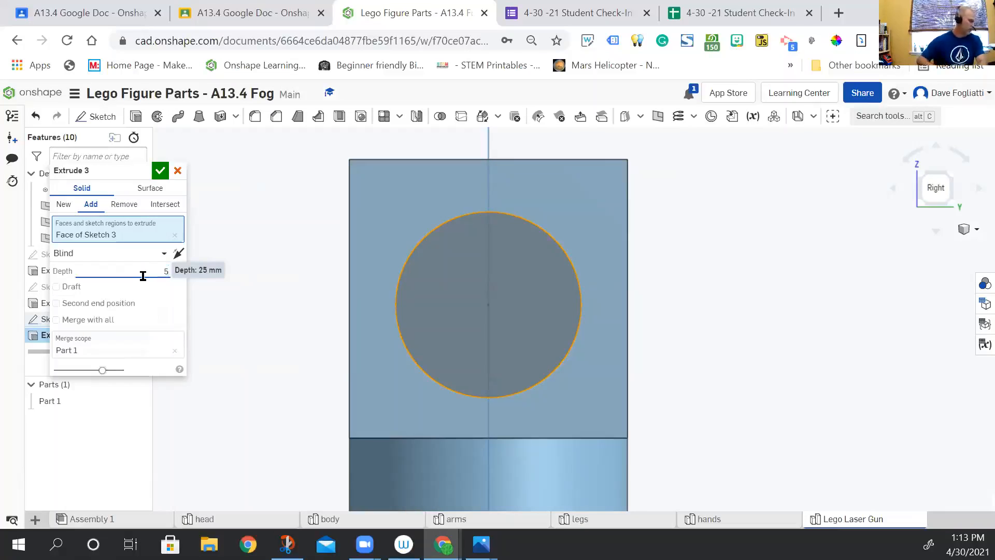
click(160, 171)
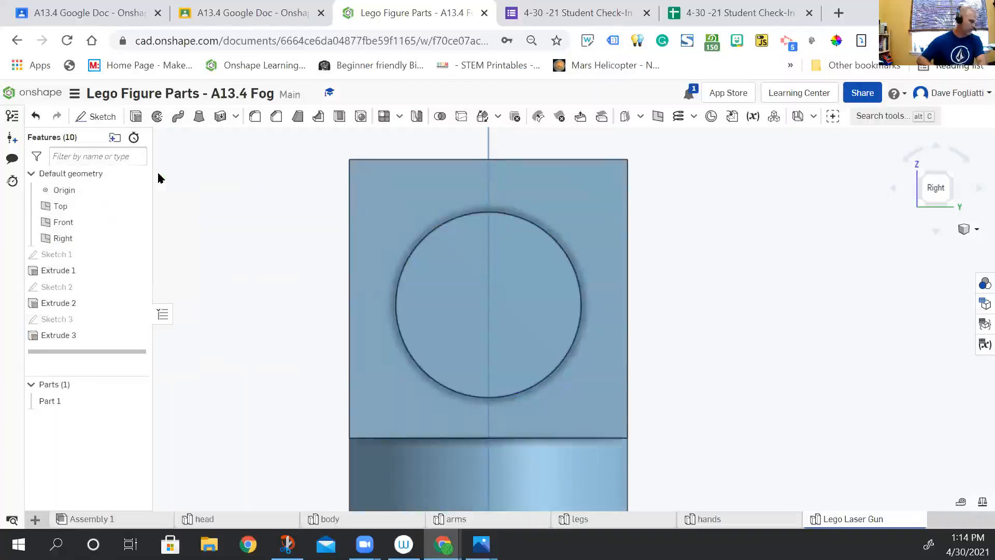
- Examine the complete laser gun with its grip, body and barrel close up in the isometric view
click(965, 228)
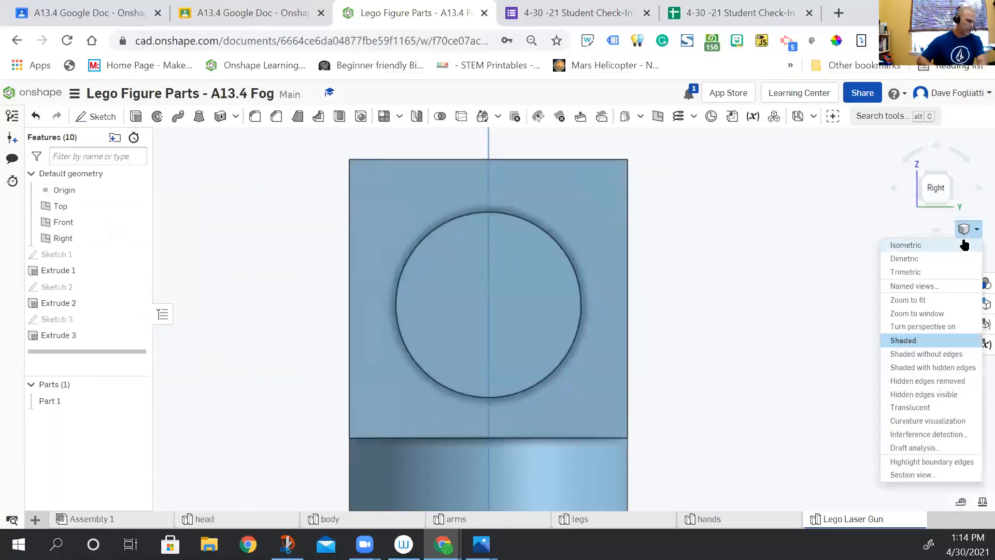
click(944, 244)
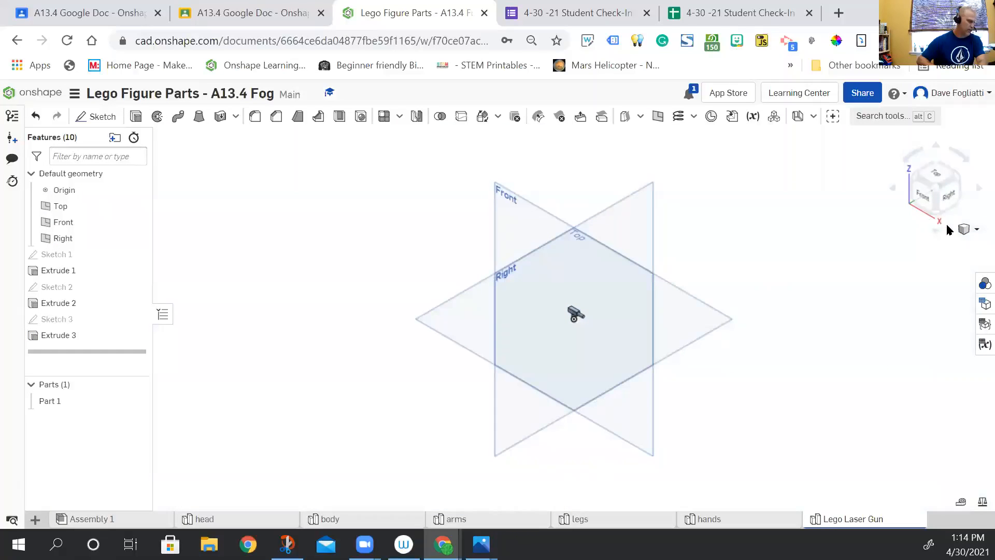
scroll(675, 327, up, 6)
scroll(675, 324, down, 2)
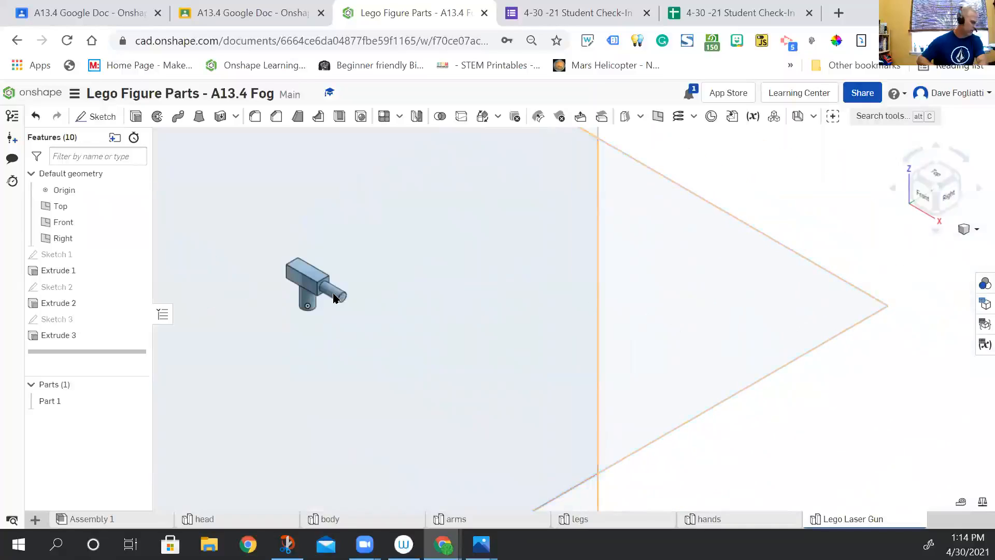
middle_drag(333, 327, 584, 373)
scroll(509, 337, up, 3)
scroll(510, 338, up, 3)
scroll(511, 338, down, 2)
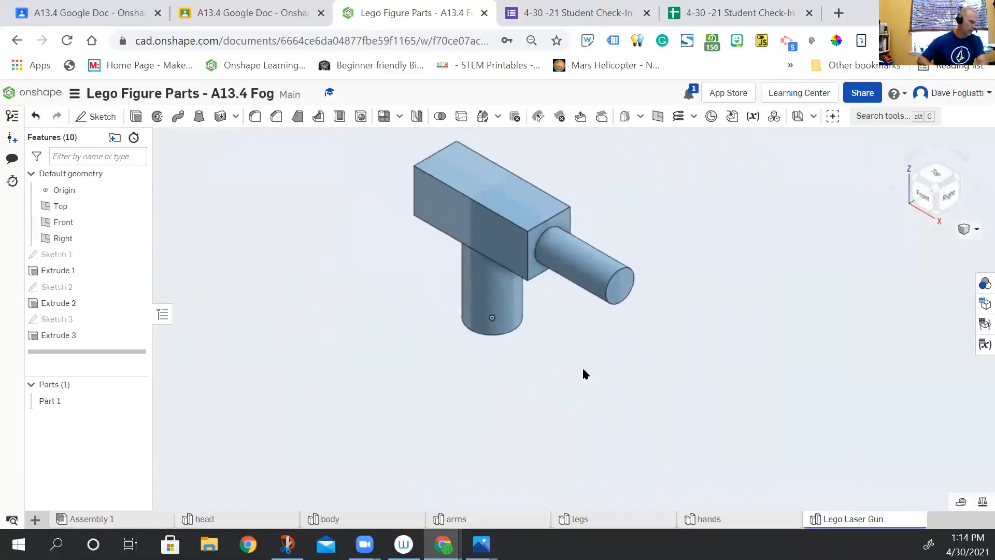
scroll(584, 373, up, 2)
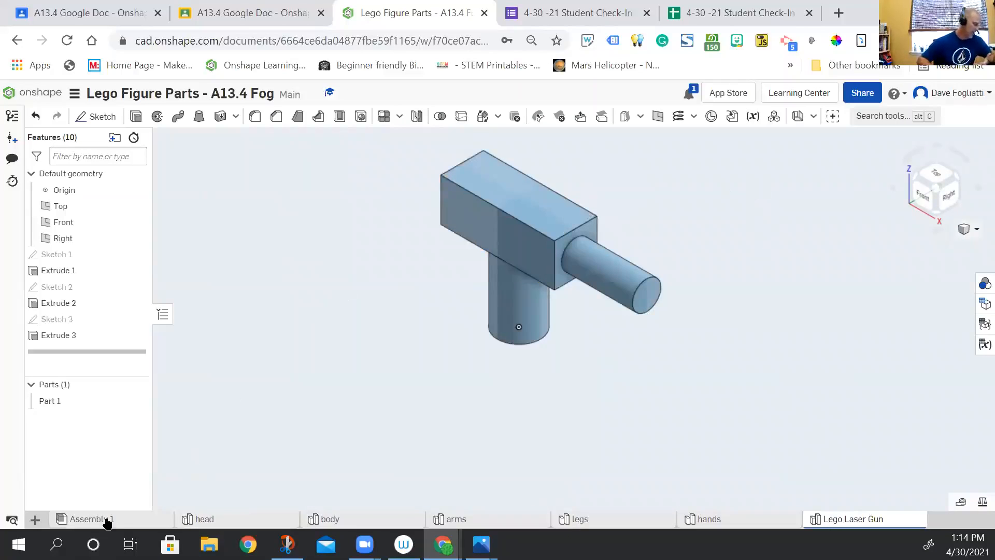
- Open Assembly 1, insert the Lego Laser Gun part and place it beside the figure
click(91, 519)
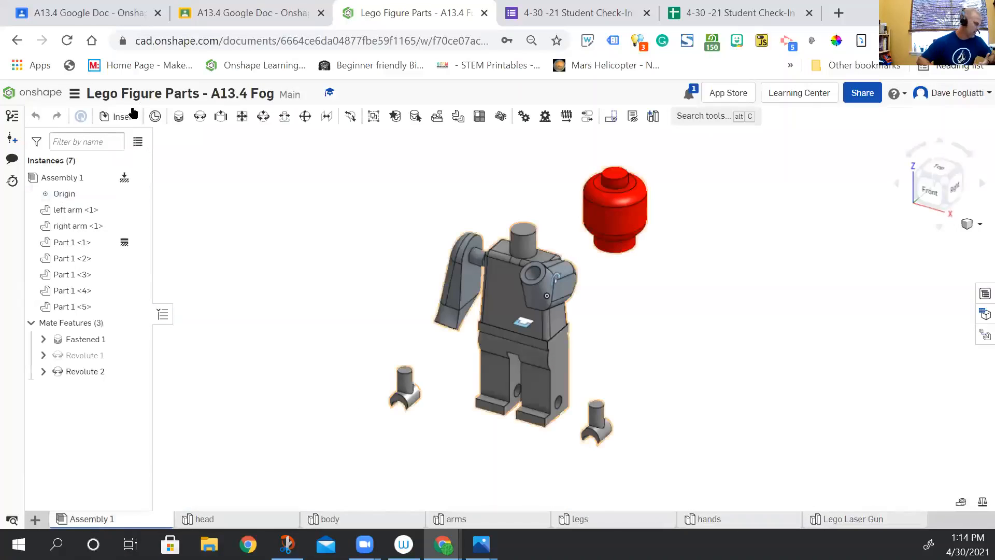
click(117, 116)
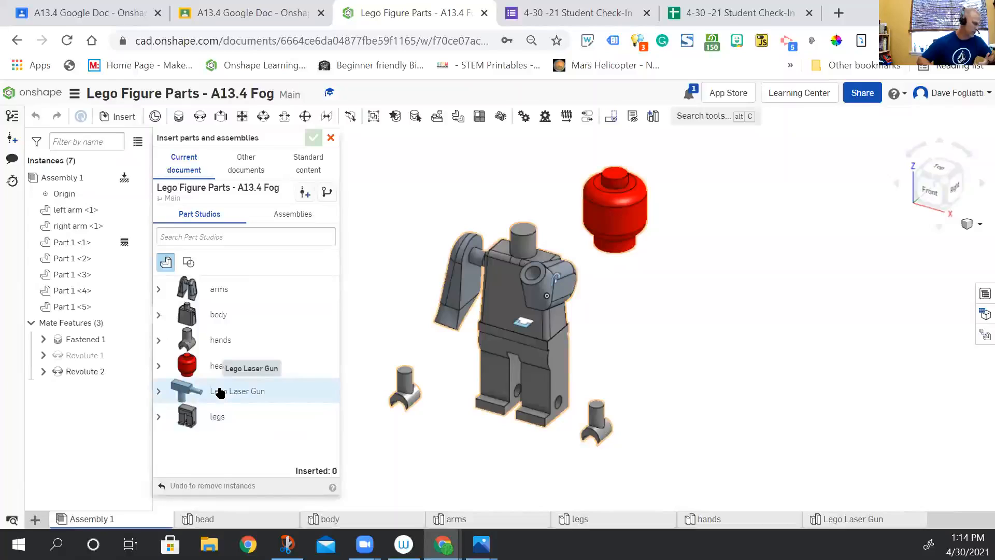
click(220, 393)
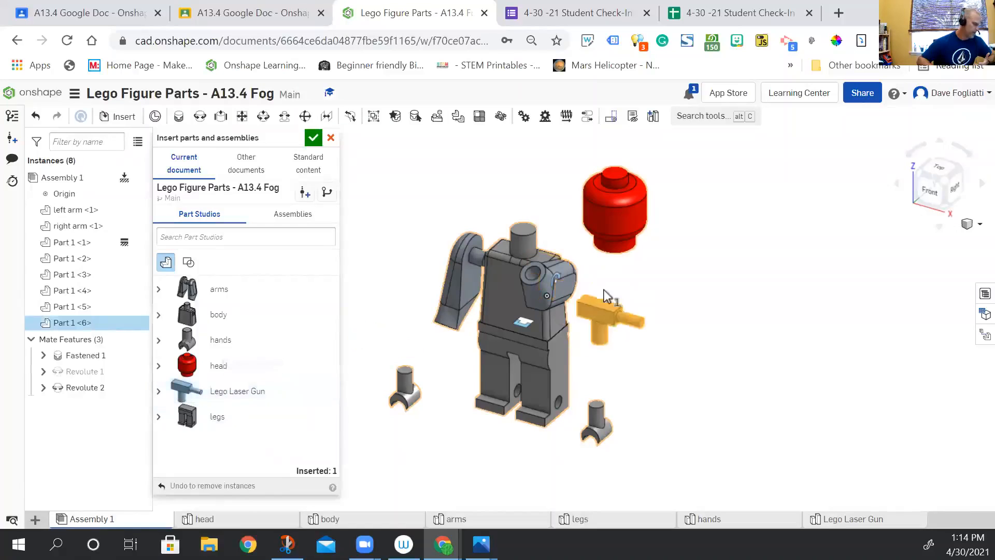
click(739, 348)
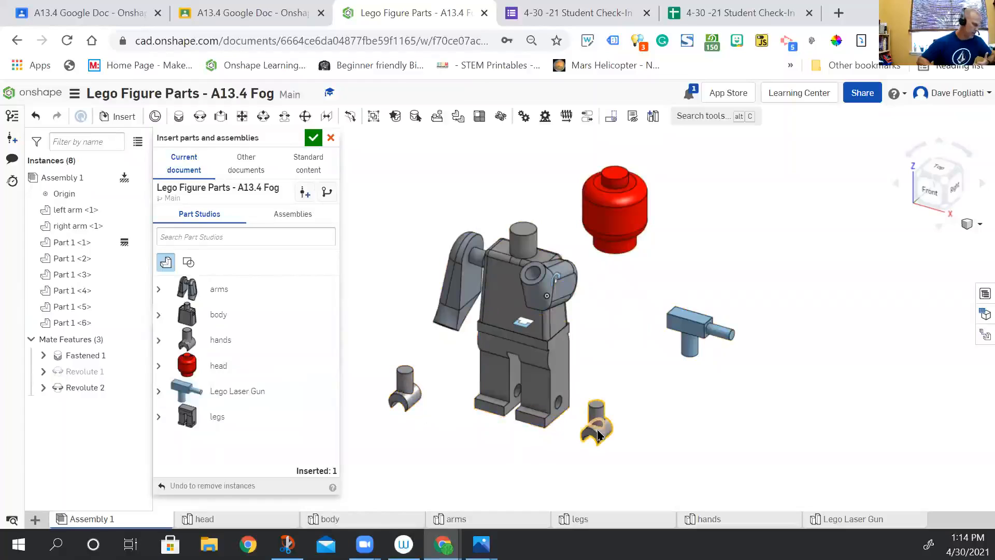
- Add a revolute mate joining the stem end of the loose hand nearest the gun to the left arm's wrist opening
scroll(626, 416, down, 1)
scroll(626, 415, up, 5)
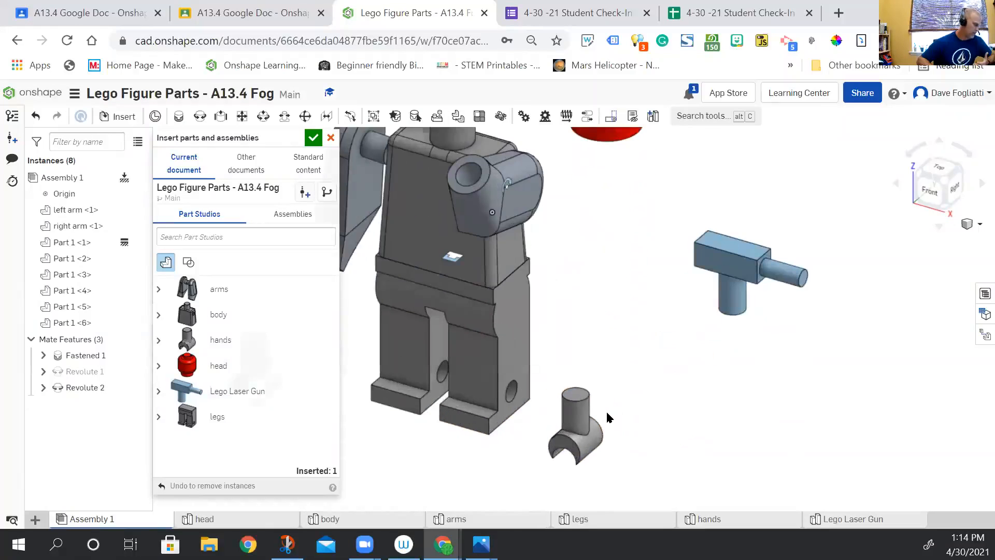
scroll(607, 416, down, 2)
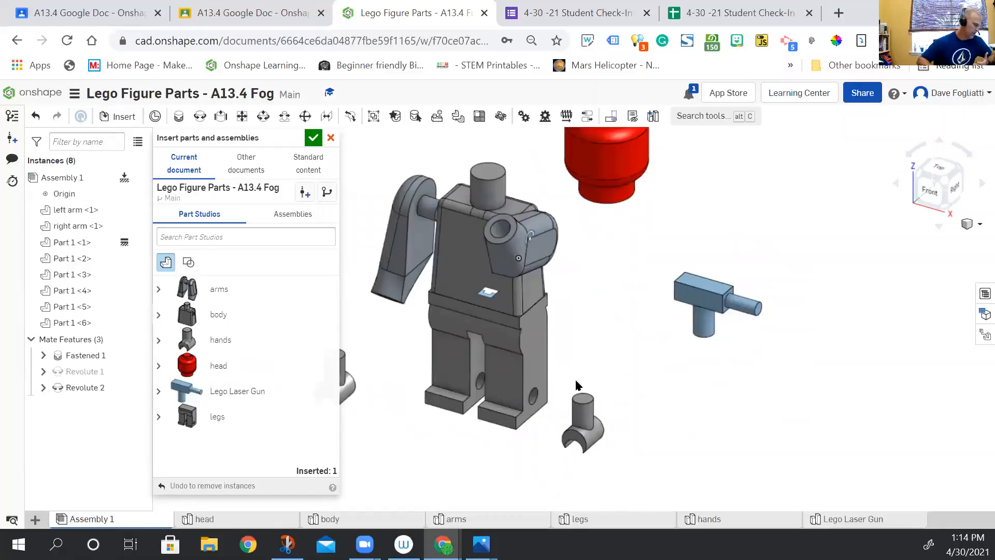
click(202, 118)
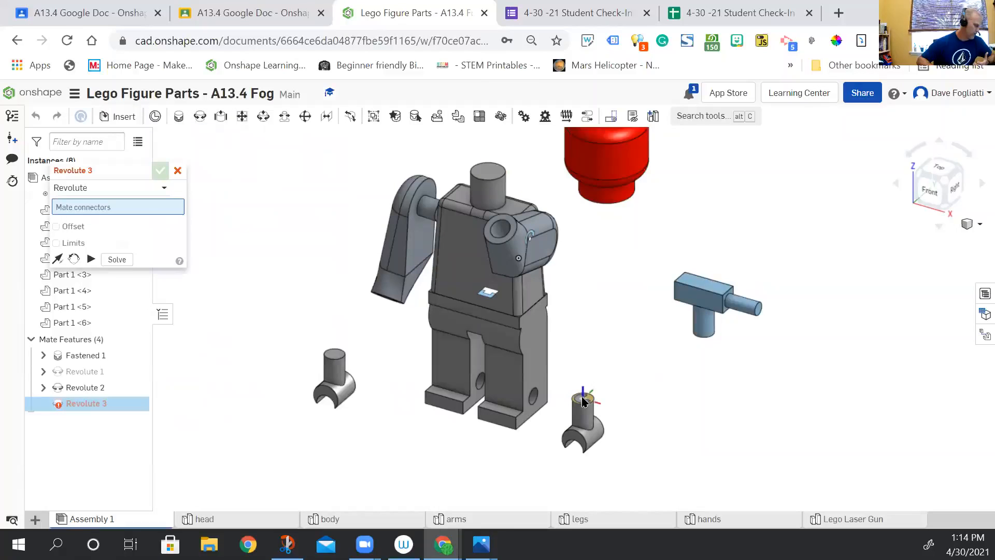
click(583, 399)
click(496, 229)
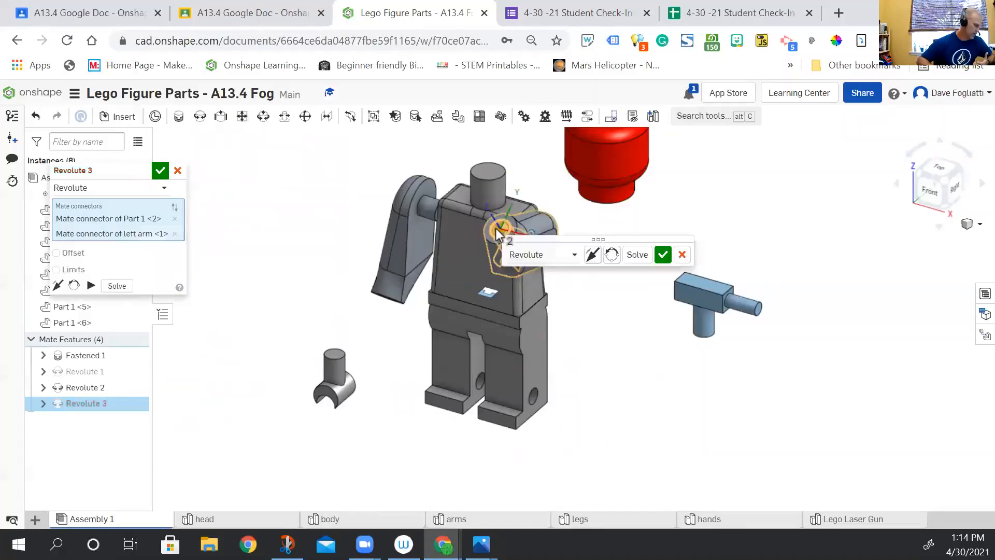
click(663, 254)
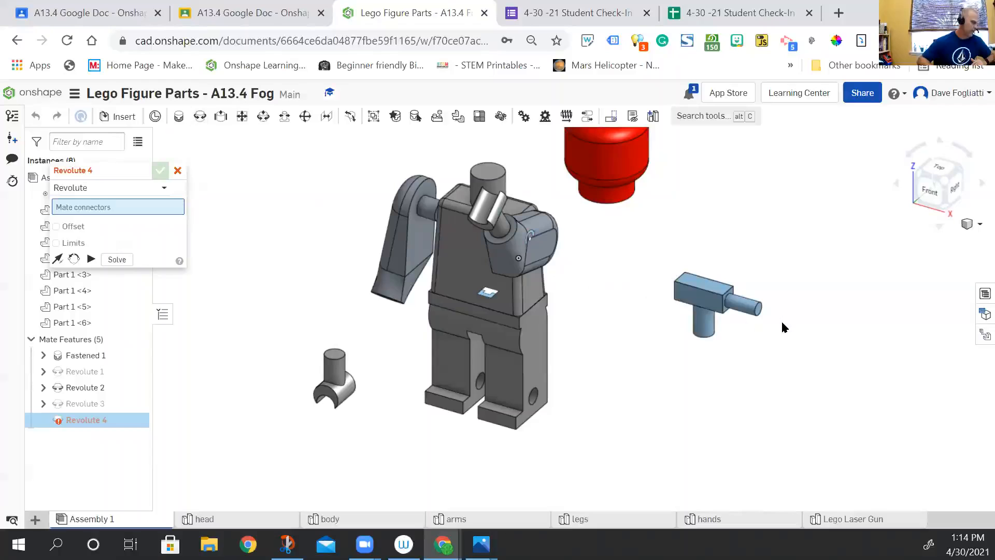
- Select the centre of the gun grip's bottom face as the first connector of a new revolute mate
click(934, 224)
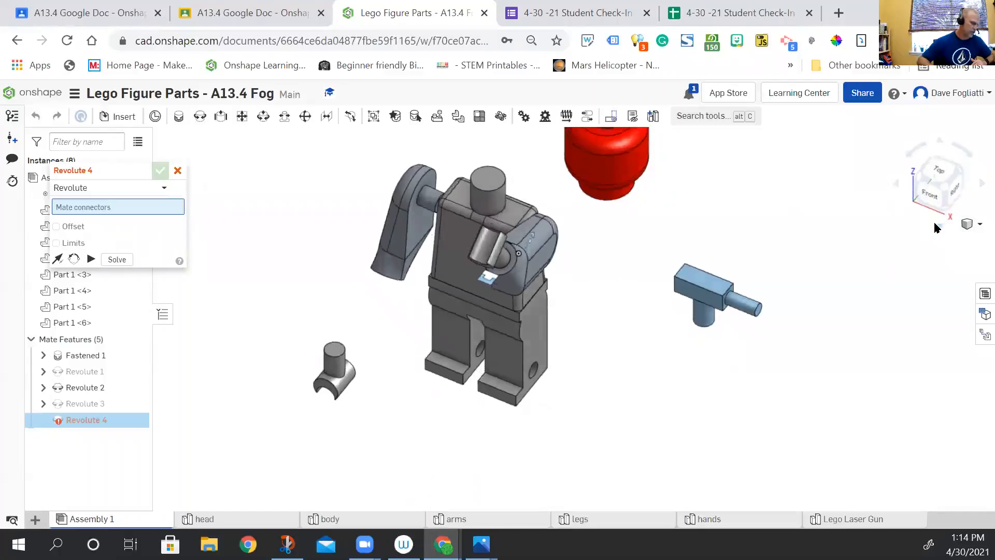
click(937, 139)
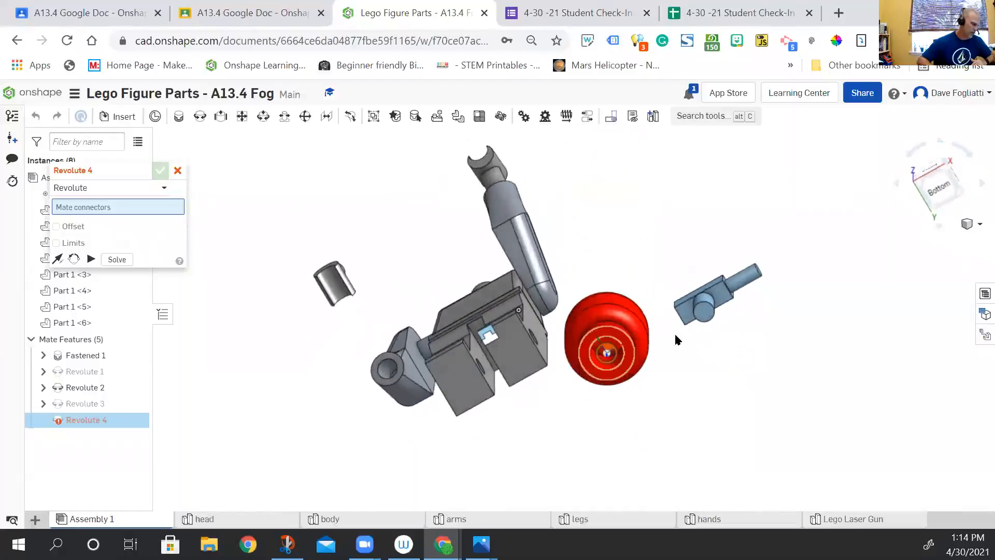
scroll(717, 323, up, 5)
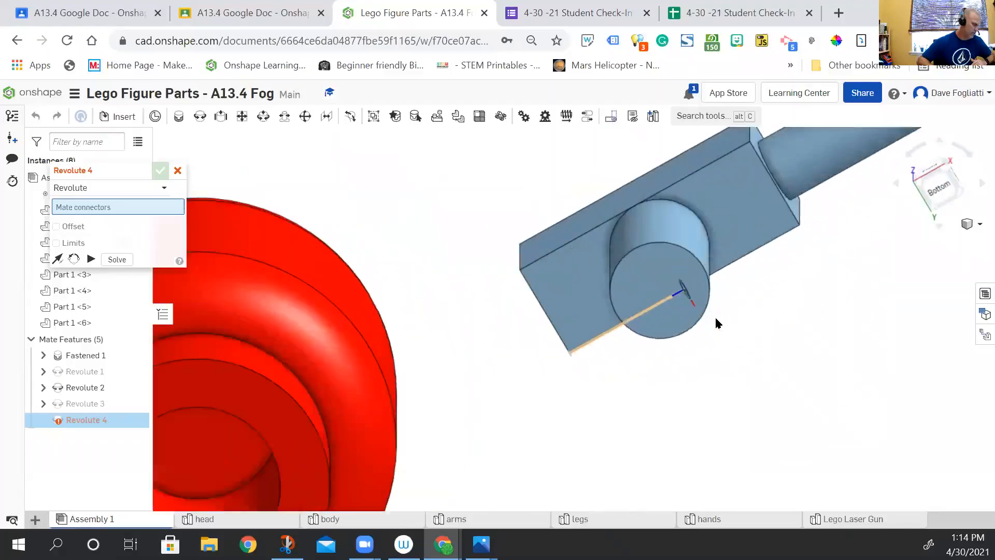
scroll(717, 322, up, 3)
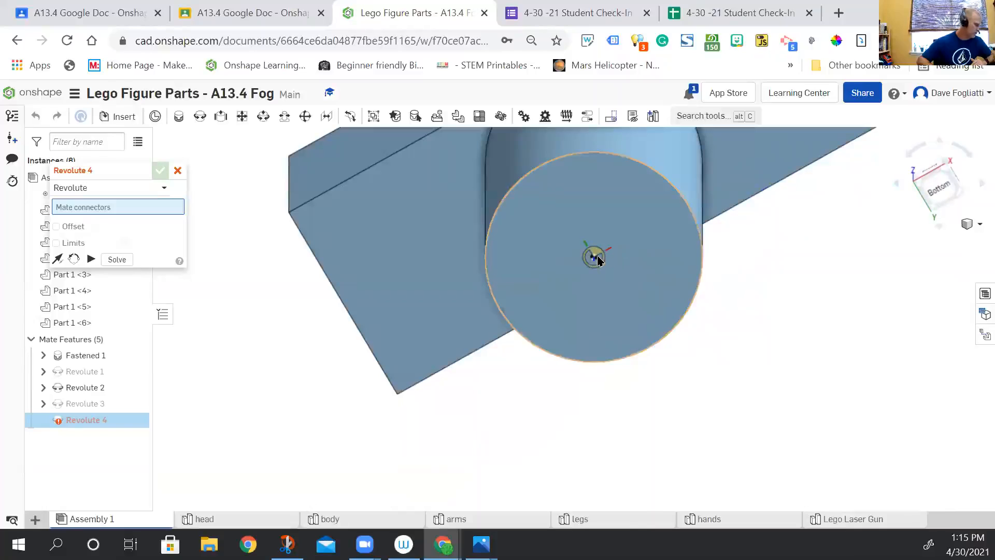
click(594, 258)
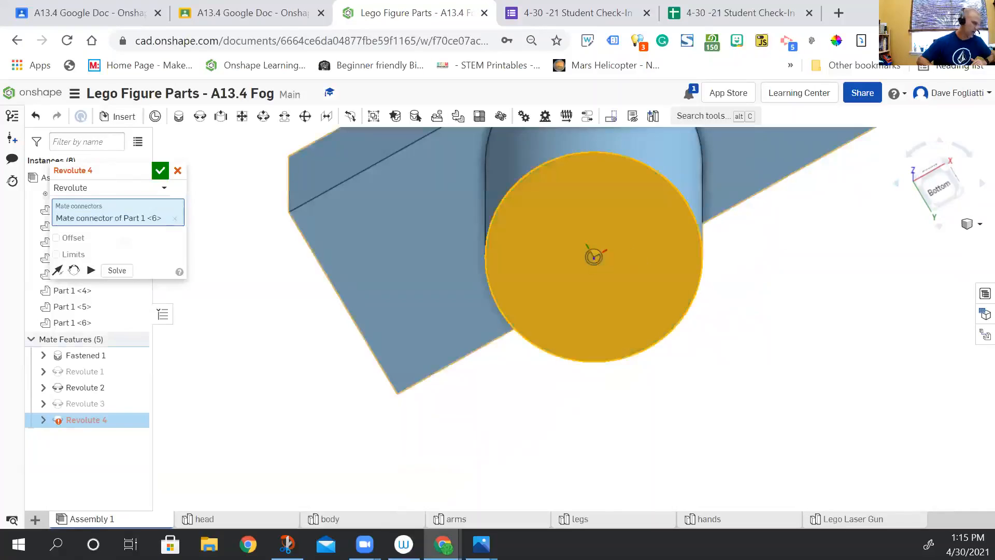
- Use the end of the attached hand's curved clip as the second connector and accept the revolute mate
click(936, 225)
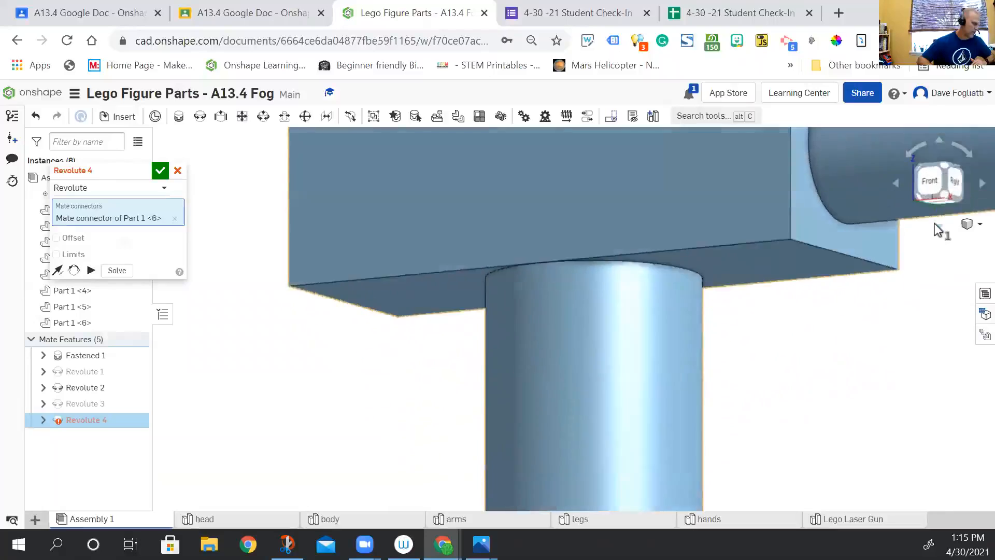
scroll(934, 225, down, 7)
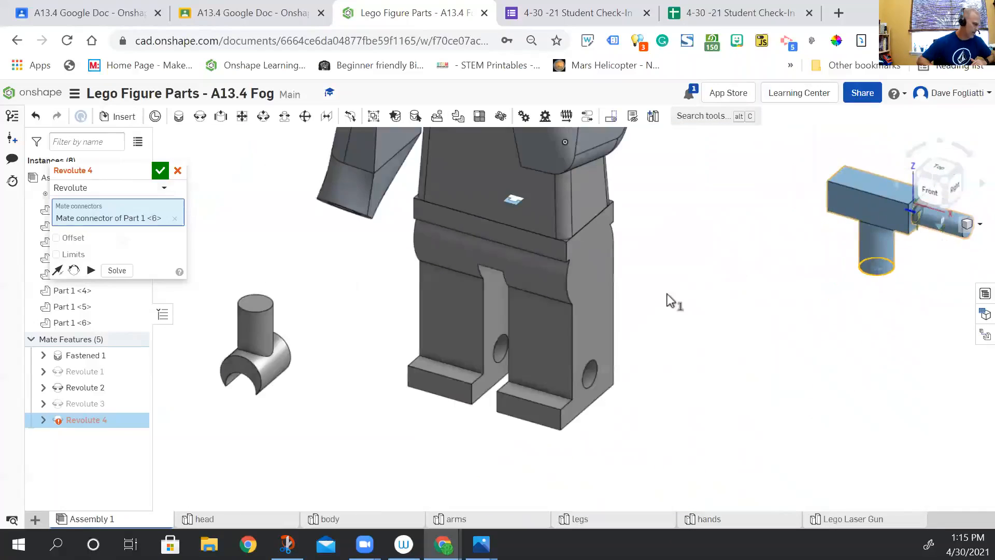
scroll(663, 302, up, 1)
middle_drag(641, 279, 737, 509)
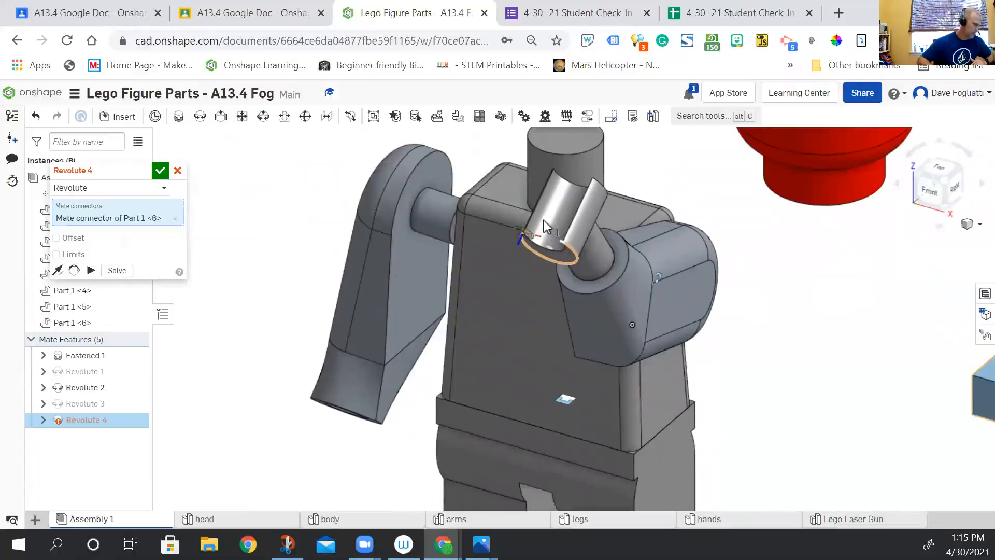
scroll(543, 222, up, 3)
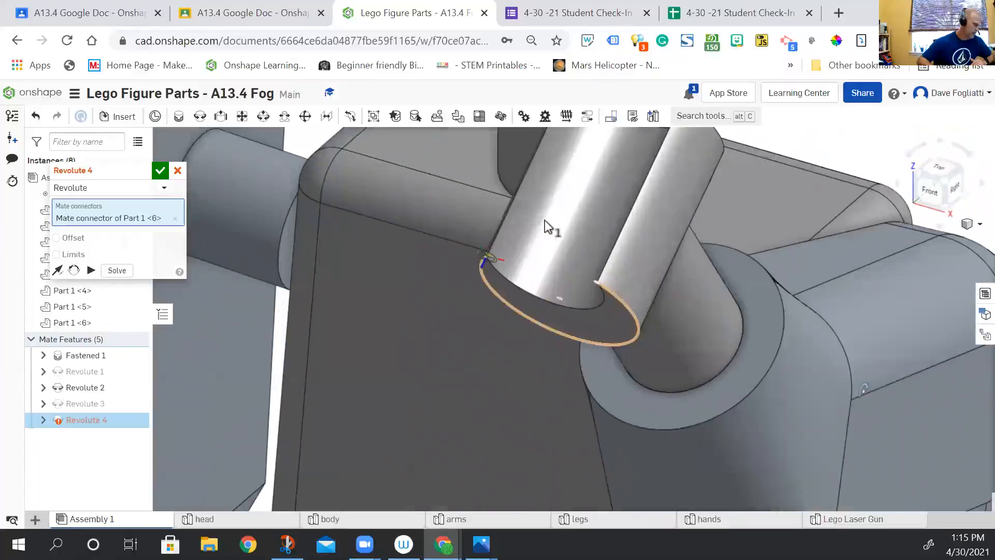
click(538, 277)
scroll(769, 322, down, 5)
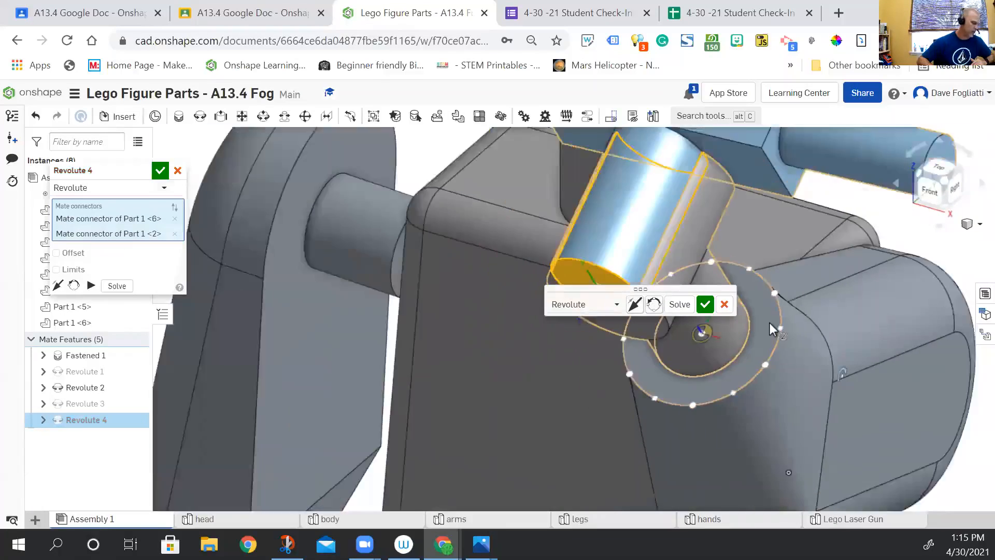
click(159, 172)
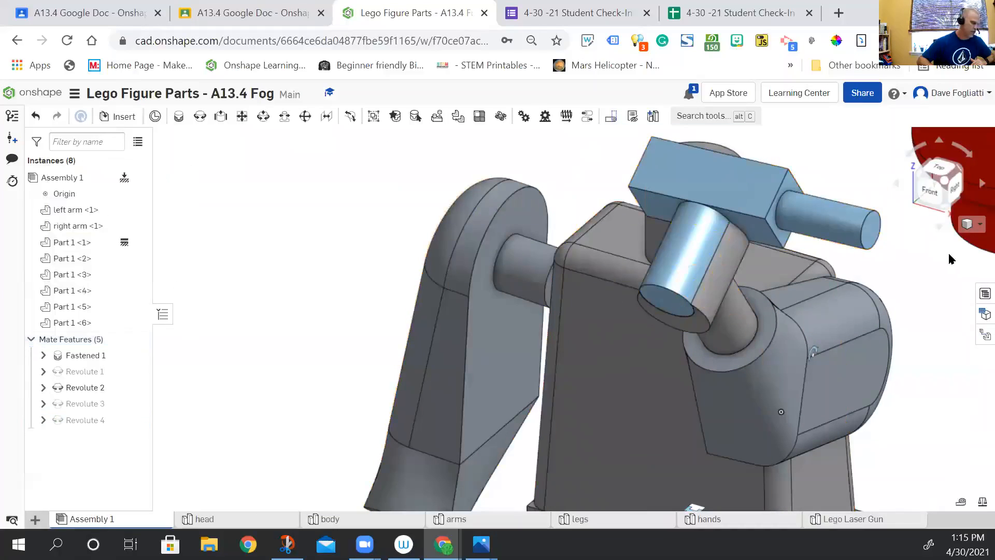
- Show the assembly in isometric view and swing the left arm forward so the hand holds the gun out in front
scroll(950, 259, down, 2)
click(976, 225)
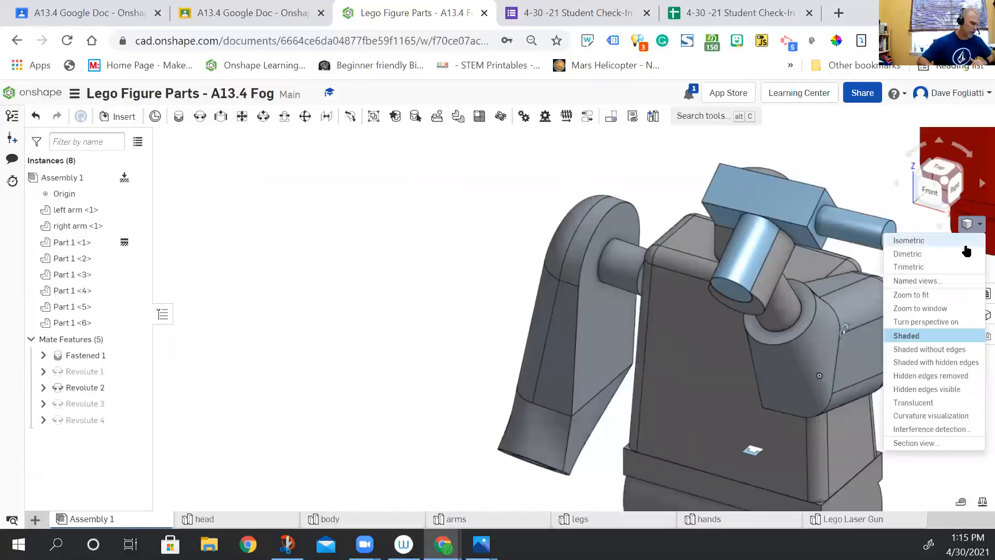
click(967, 240)
drag(557, 286, 610, 362)
key(ctrl+z)
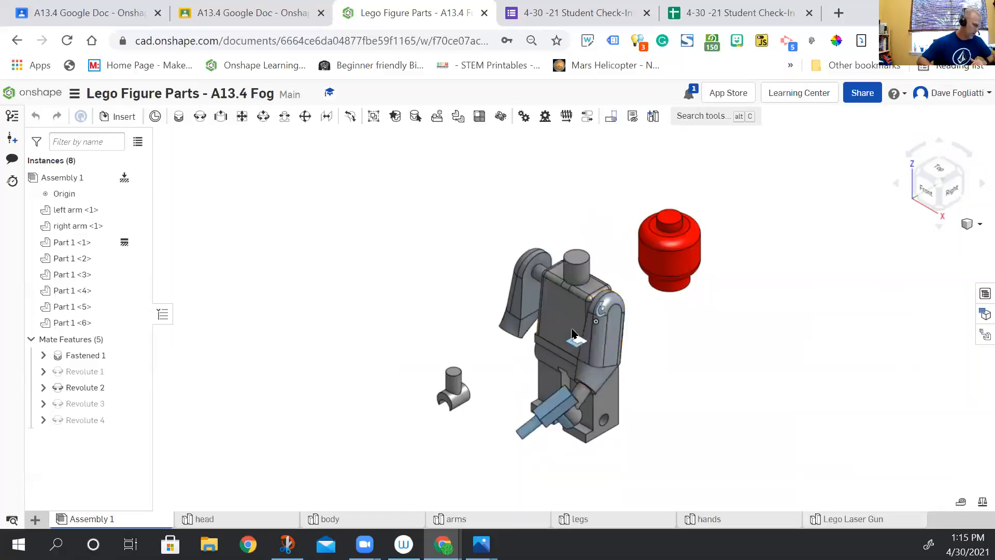
drag(583, 384, 570, 366)
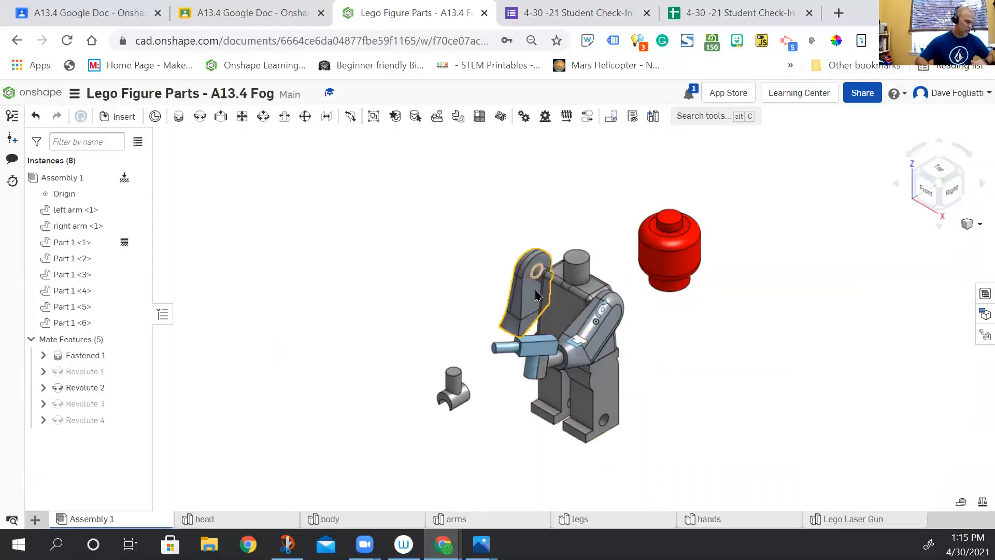
- Reopen the Lego Laser Gun part studio, then switch to Google Classroom and set the selected student's draft grade to 40
click(860, 520)
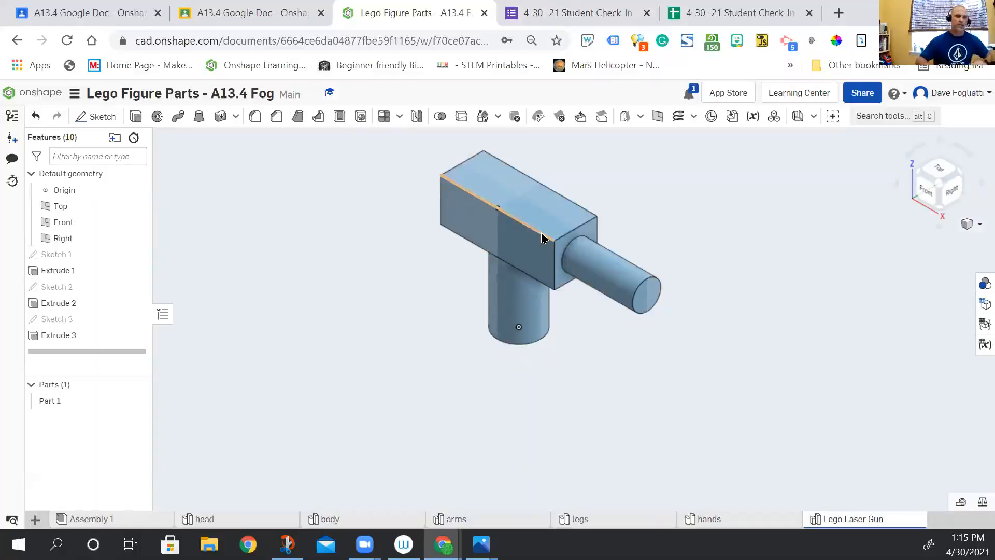
click(105, 13)
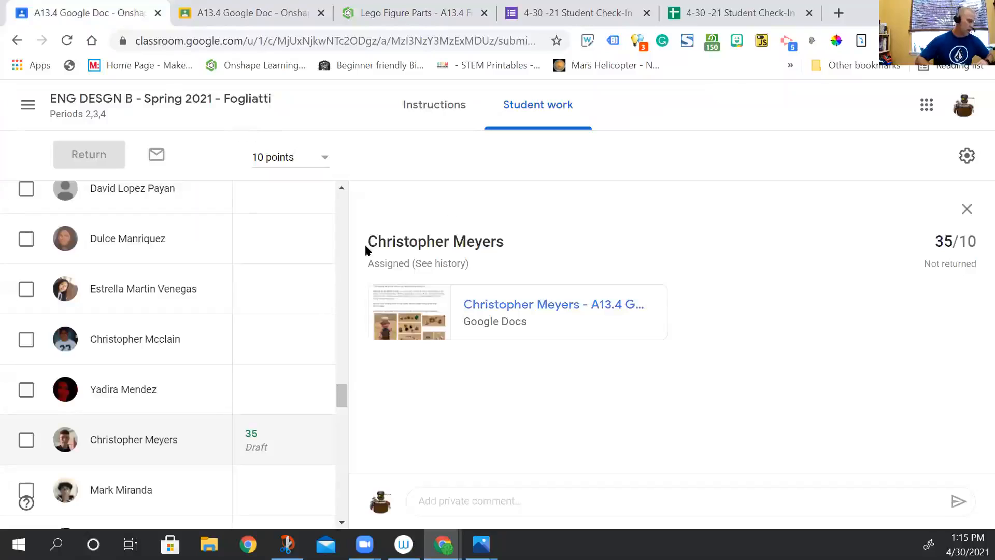
text(40)
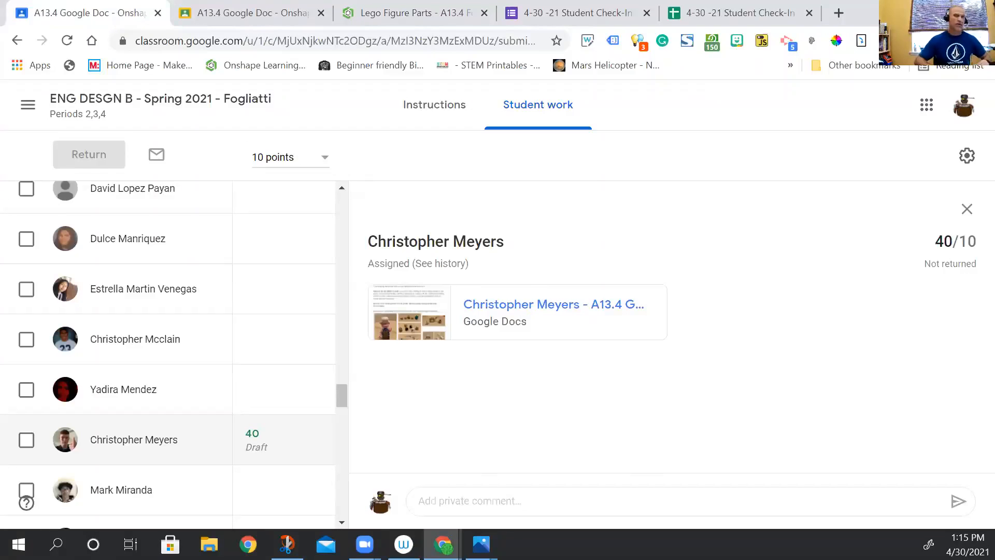